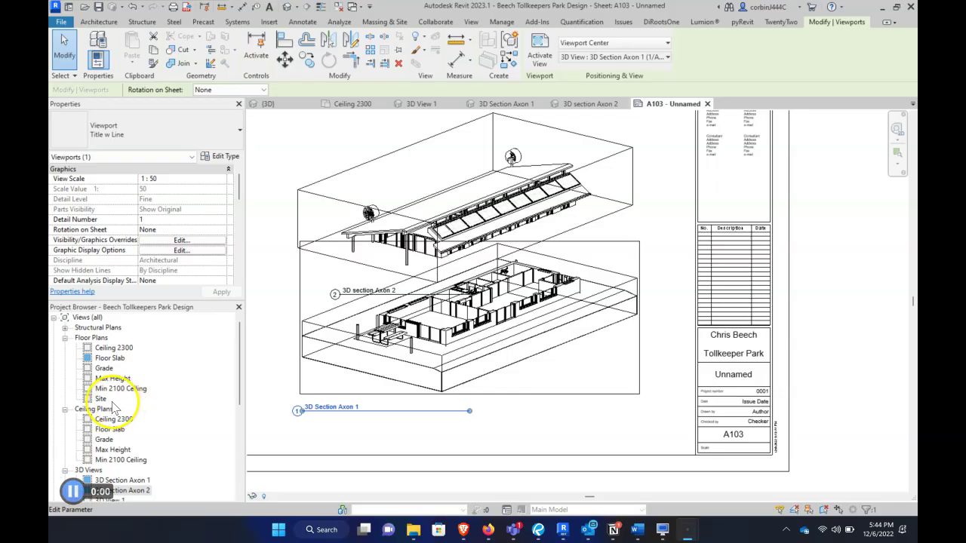
Duplicate the default {3D} view as {3D} Copy 1 and view it from the top.
scroll(128, 402, down, 2)
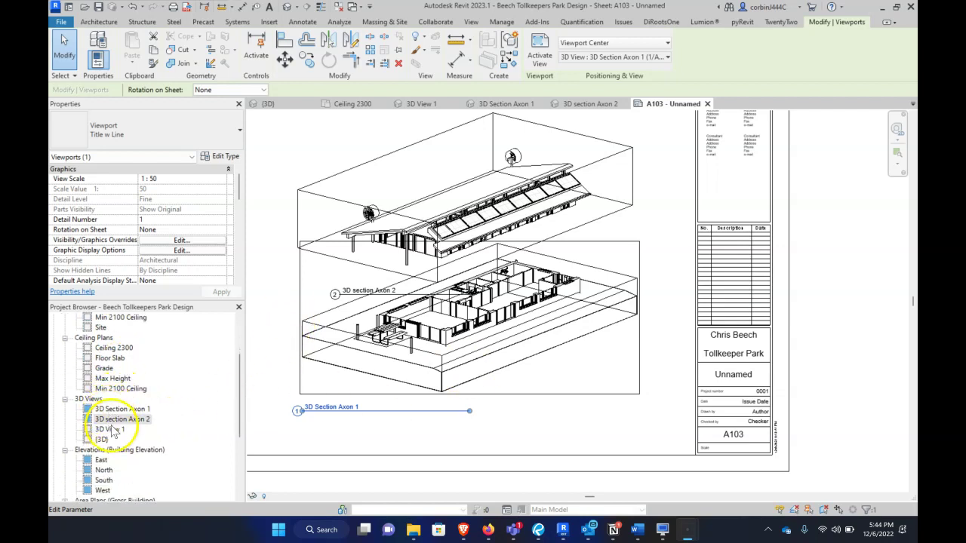
right_click(108, 442)
mouse_move(148, 249)
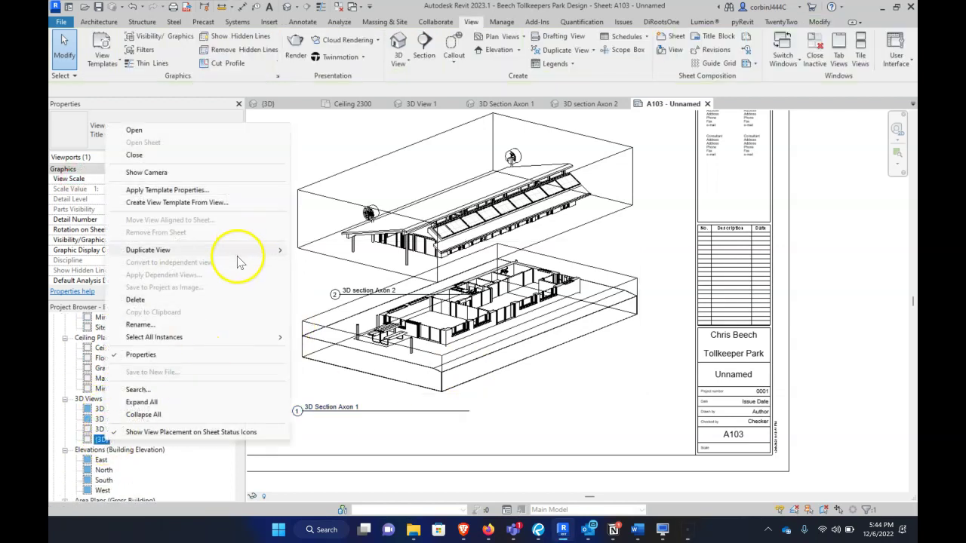
click(329, 251)
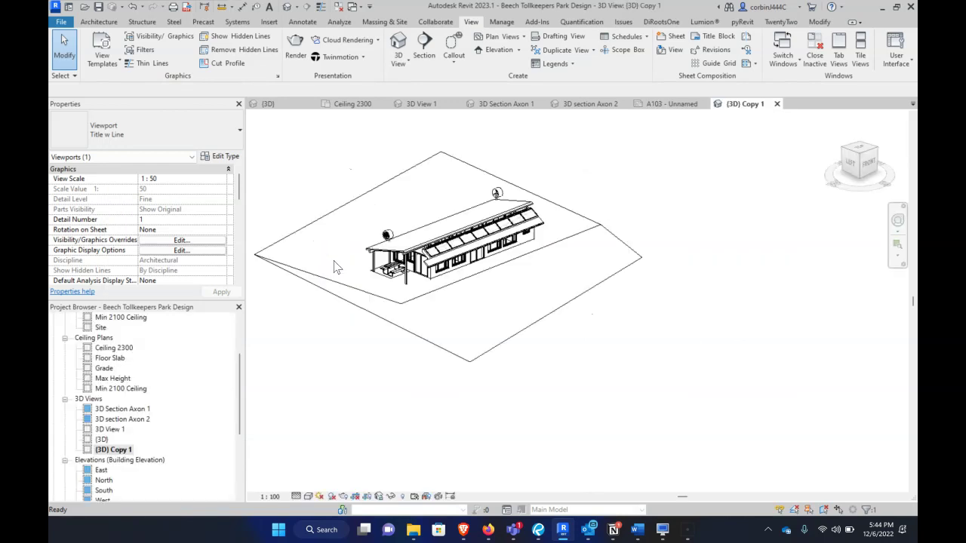
click(861, 146)
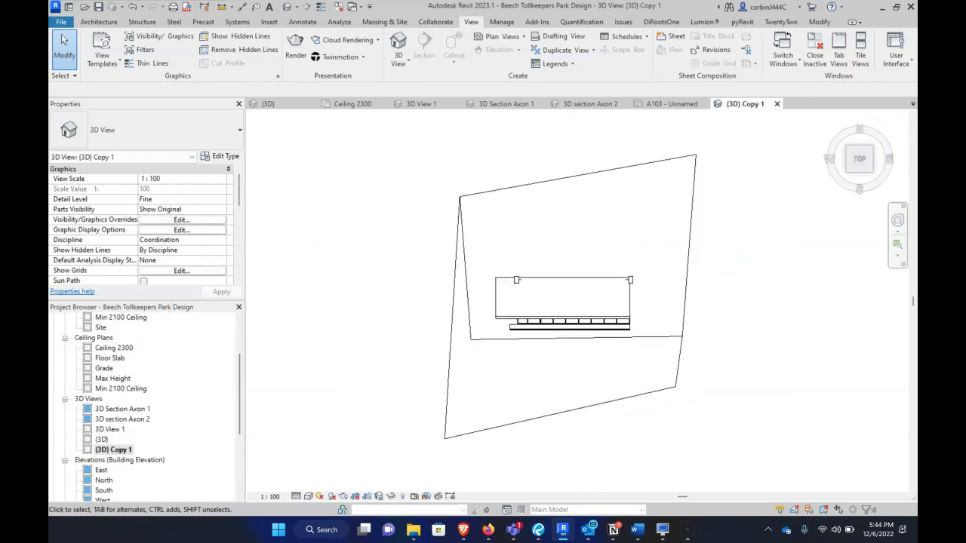
scroll(161, 239, down, 3)
scroll(161, 238, down, 2)
scroll(146, 219, down, 1)
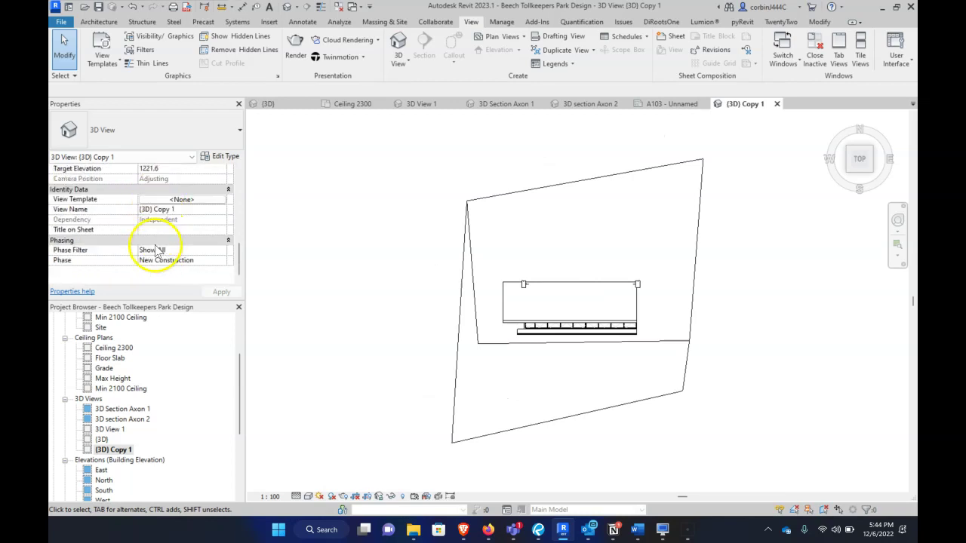
scroll(149, 230, up, 4)
Enable a section box and pull its four sides in tightly around the building.
click(143, 270)
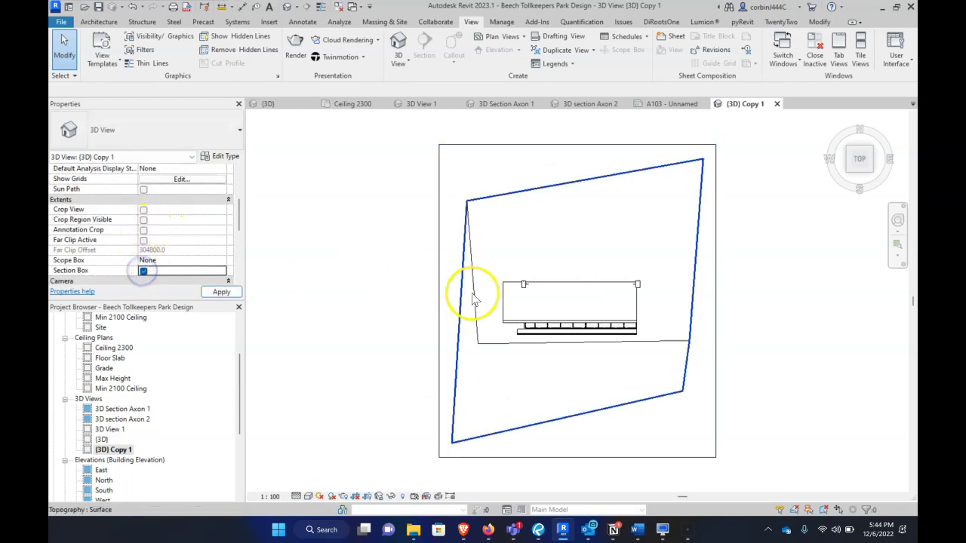
click(439, 301)
drag(439, 301, 483, 301)
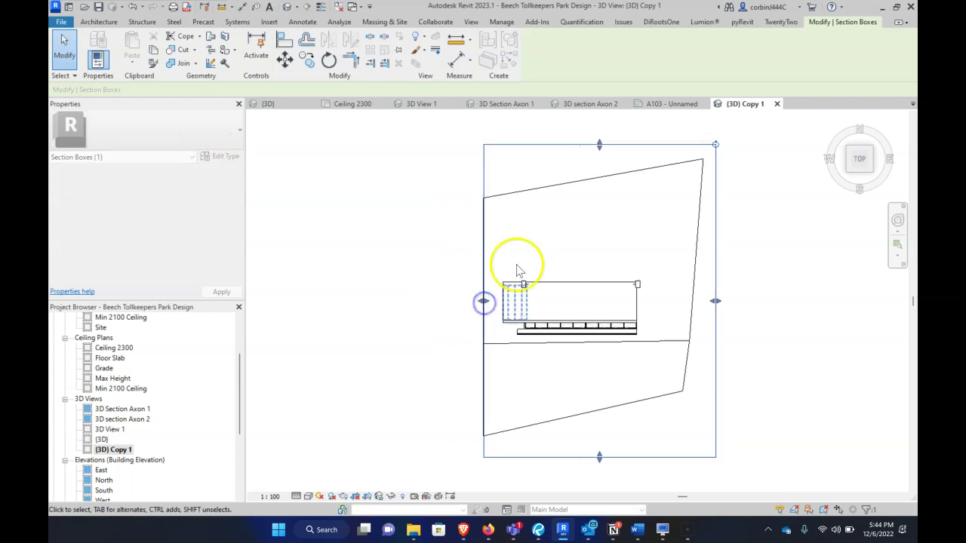
drag(599, 144, 624, 270)
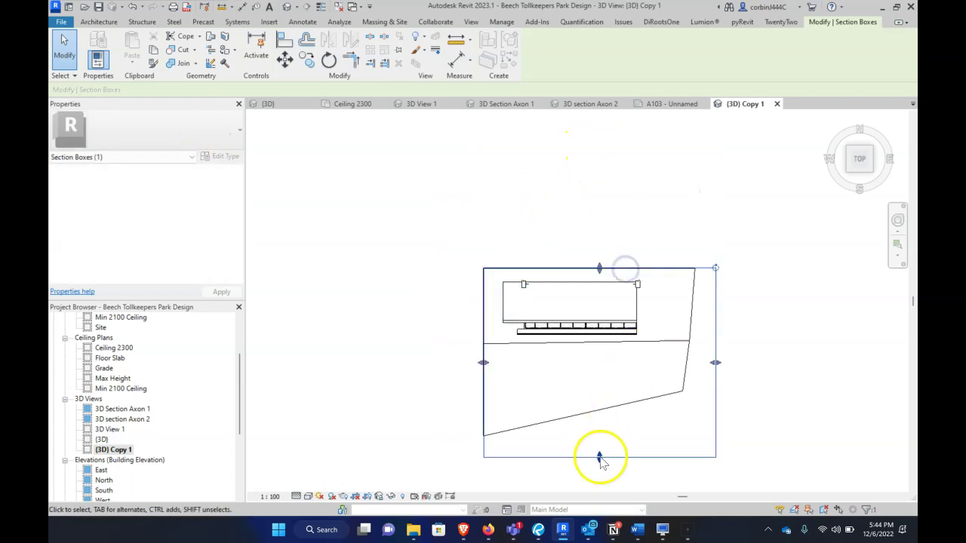
drag(599, 457, 603, 367)
drag(719, 326, 661, 326)
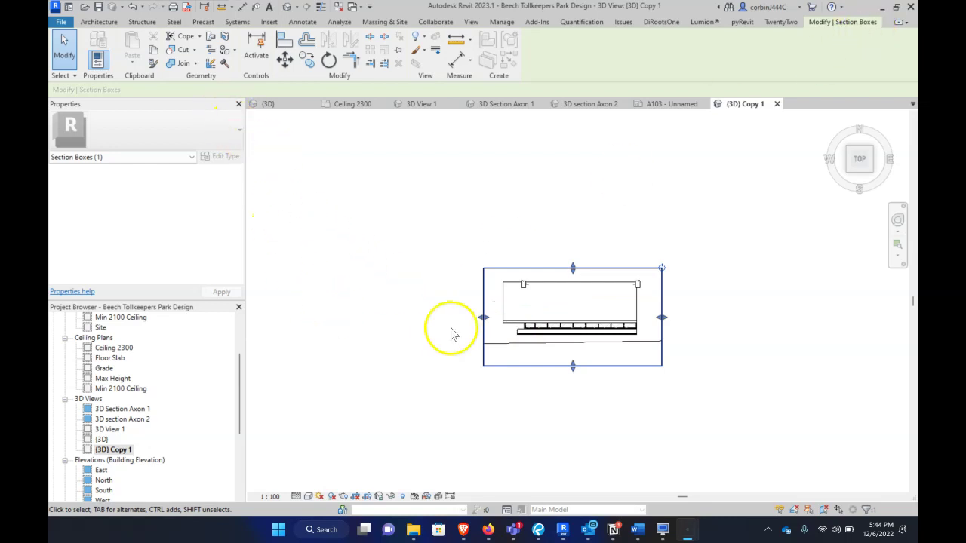
scroll(451, 334, down, 1)
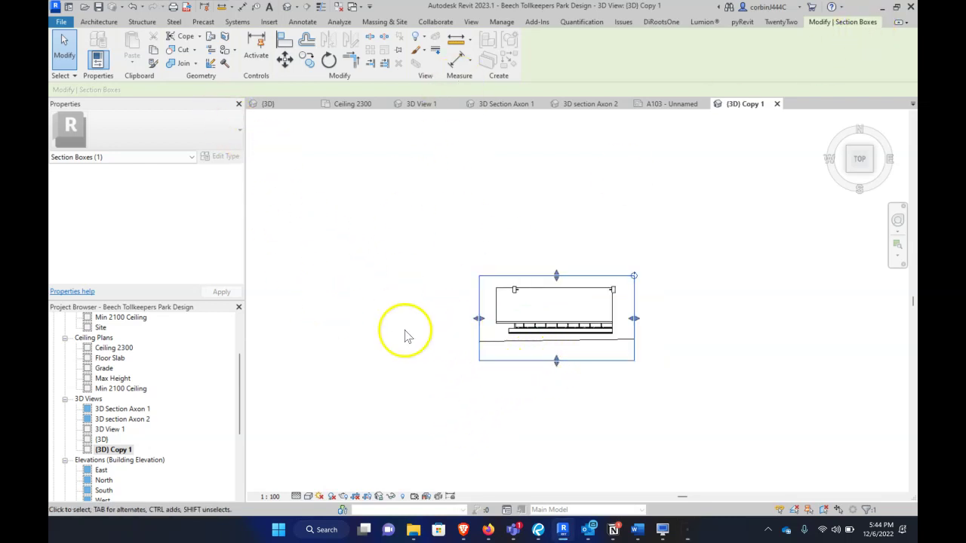
mouse_move(405, 335)
shift+middle_down()
mouse_move(540, 341)
mouse_move(617, 198)
mouse_move(612, 291)
mouse_move(528, 356)
shift+middle_up()
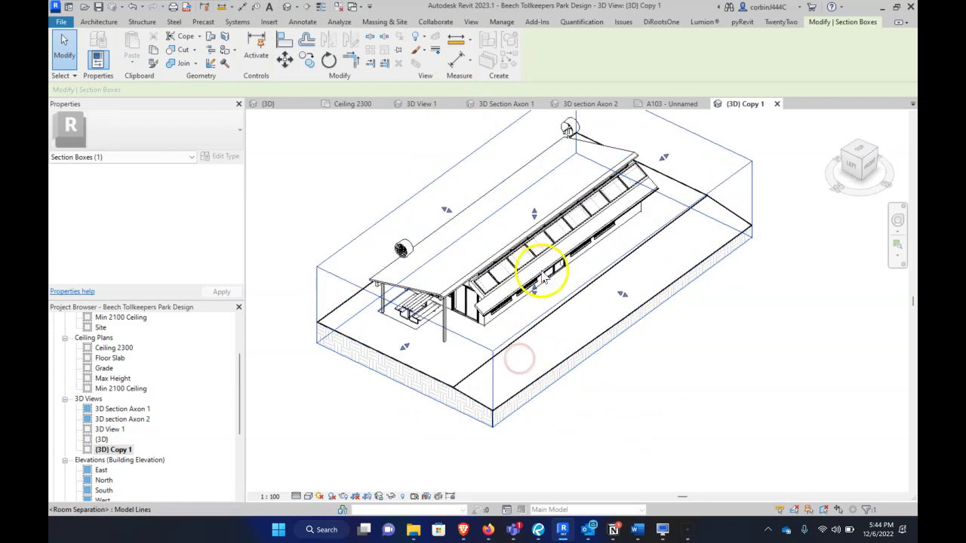
shift+middle_drag(541, 277, 521, 294)
right_click(112, 449)
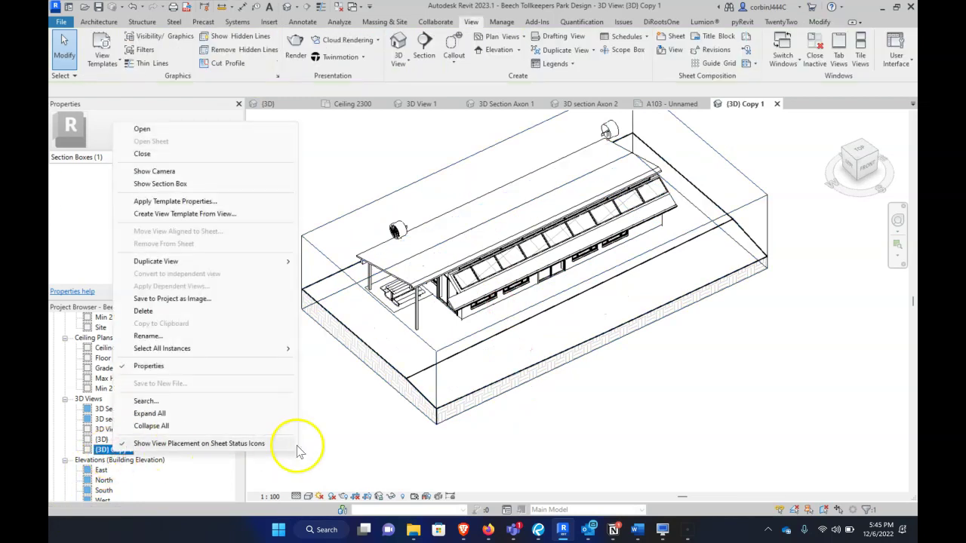
click(322, 451)
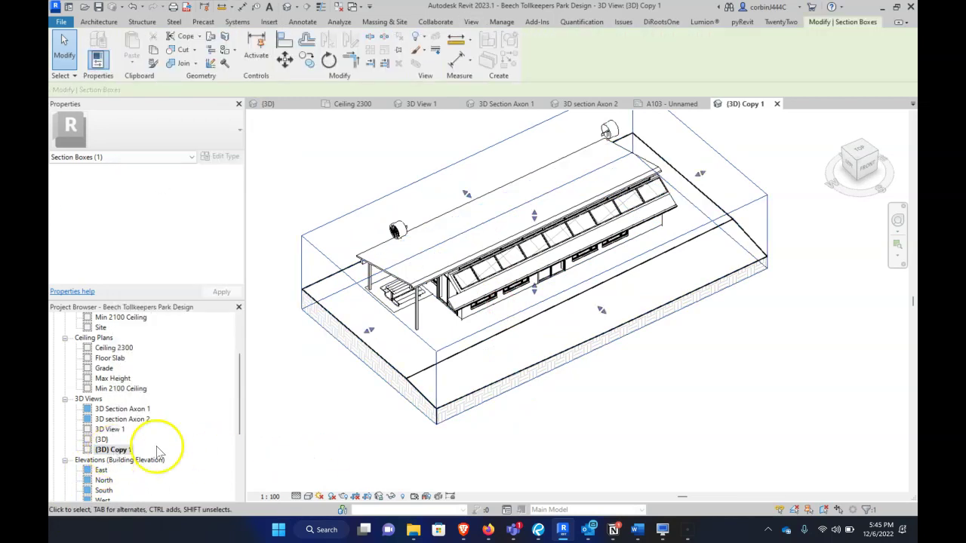
mouse_move(859, 162)
shift+middle_drag(571, 344, 575, 326)
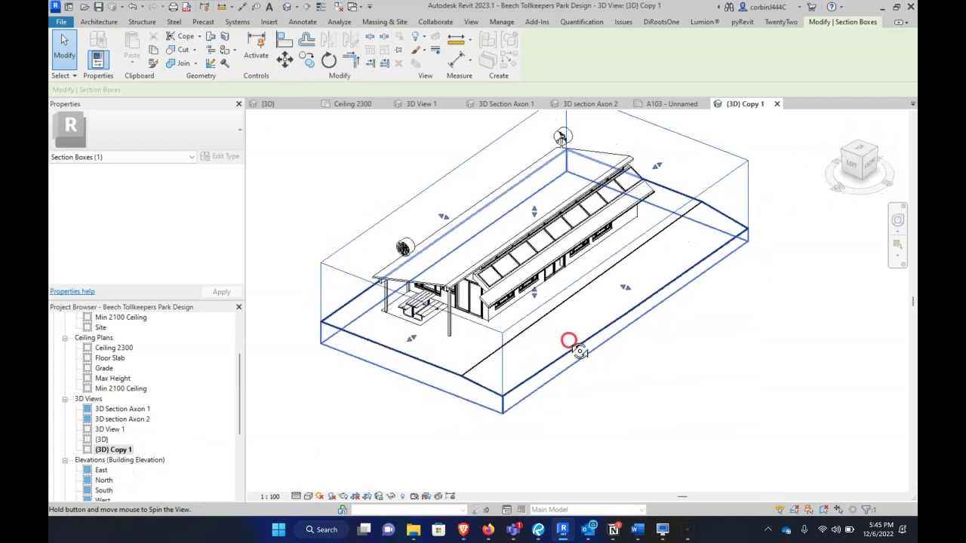
scroll(426, 194, up, 3)
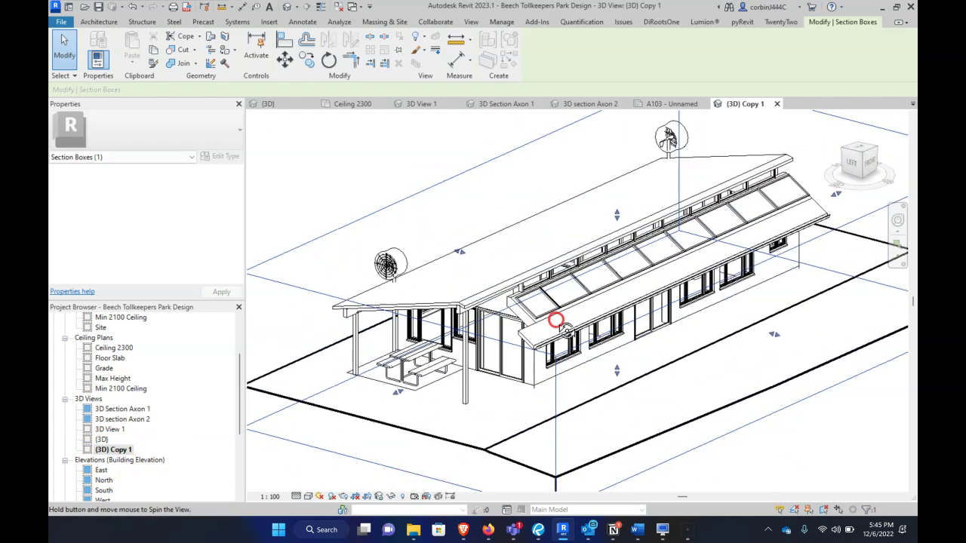
click(378, 496)
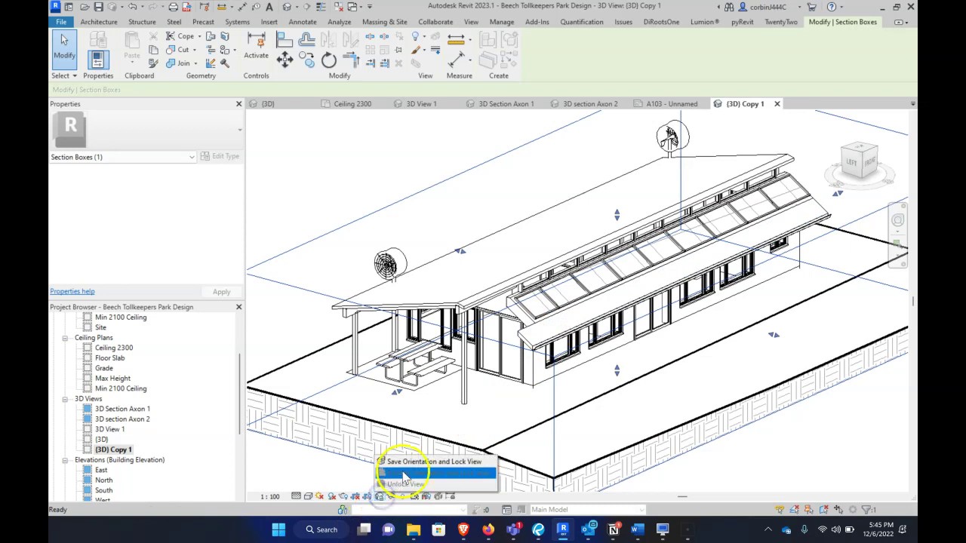
click(407, 462)
scroll(411, 277, down, 4)
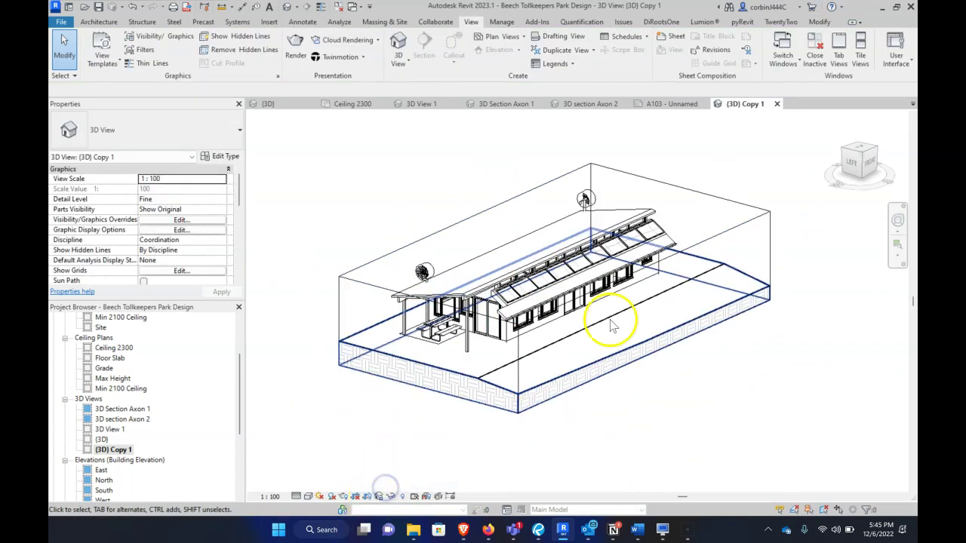
From the top view, raise the section box's bottom side up through the house.
click(864, 150)
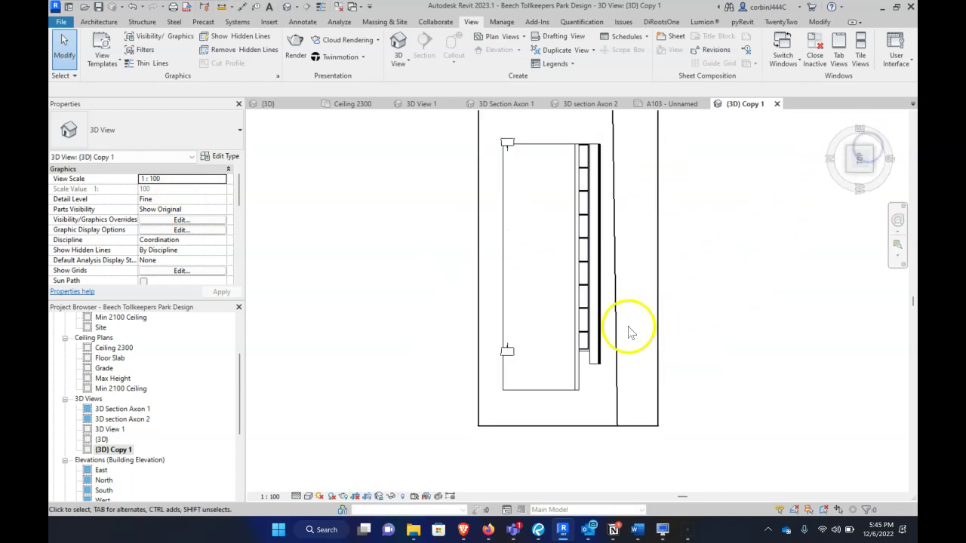
click(592, 464)
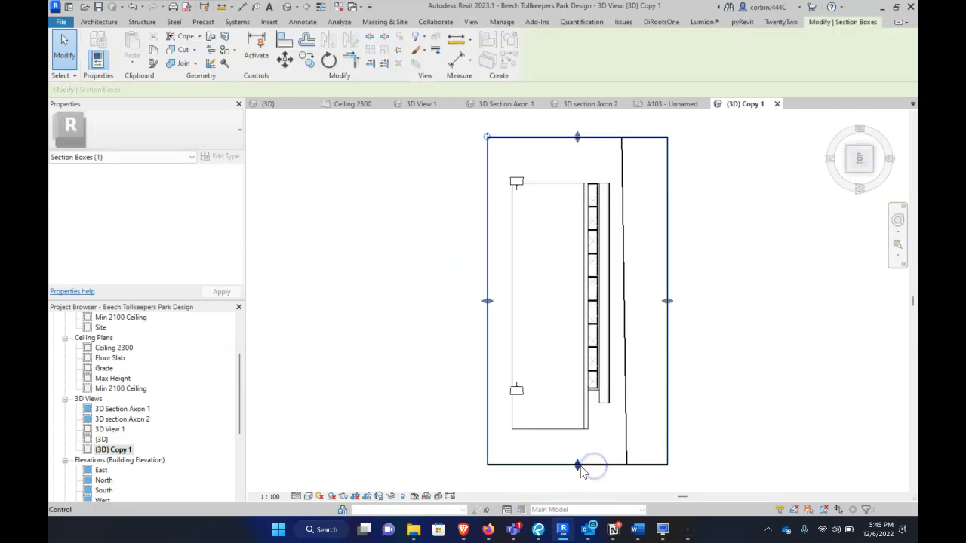
drag(577, 463, 579, 313)
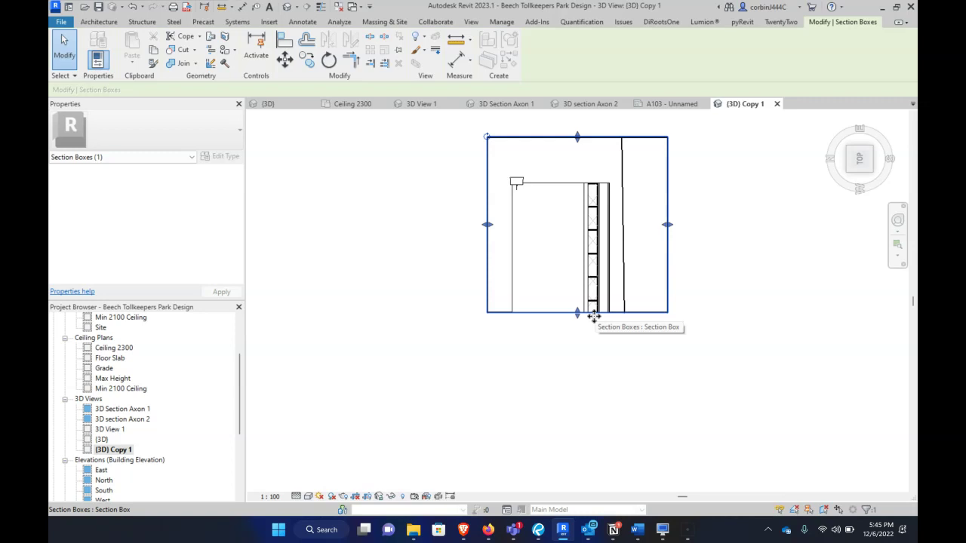
Orbit to inspect the exposed interior, then return to the top view.
shift+middle_drag(577, 435, 554, 159)
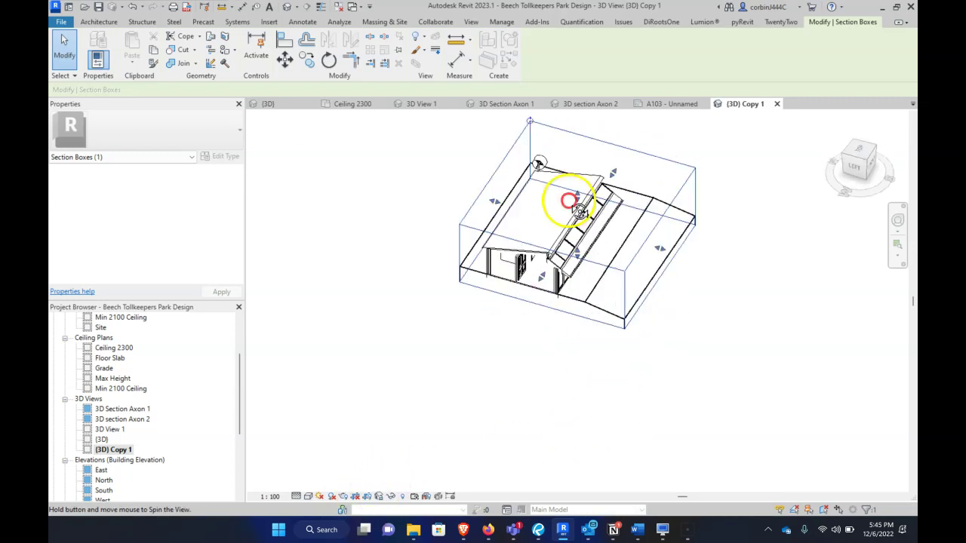
scroll(507, 219, up, 3)
scroll(507, 219, down, 2)
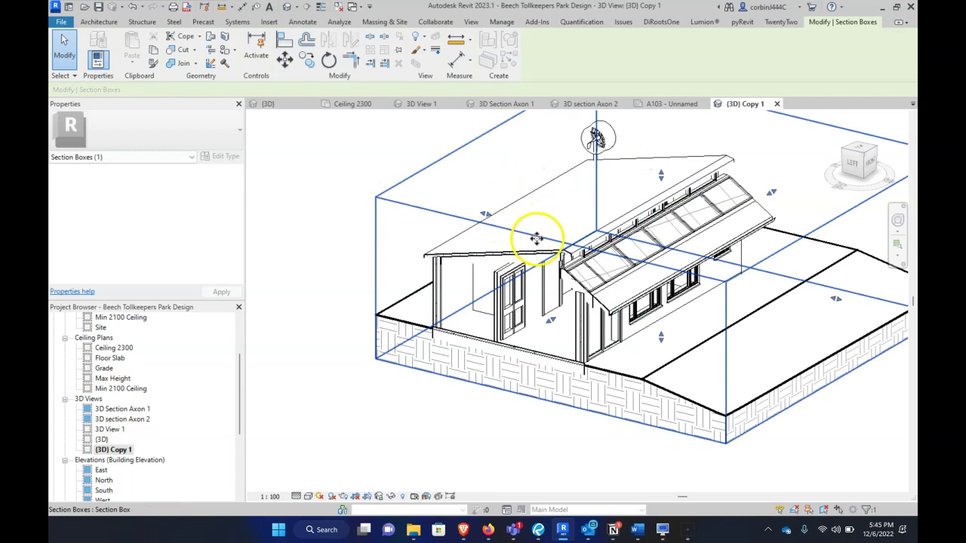
scroll(539, 233, down, 3)
shift+middle_drag(517, 345, 248, 151)
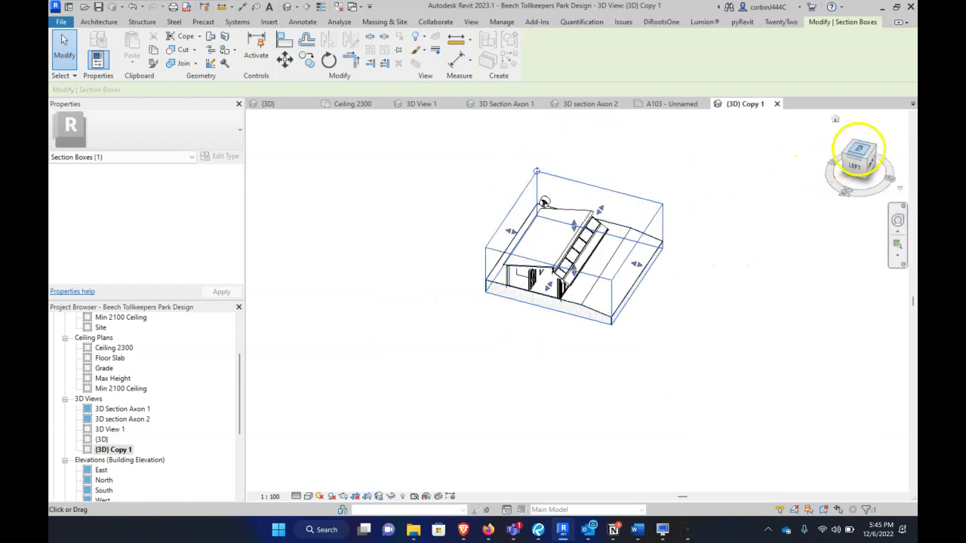
click(858, 152)
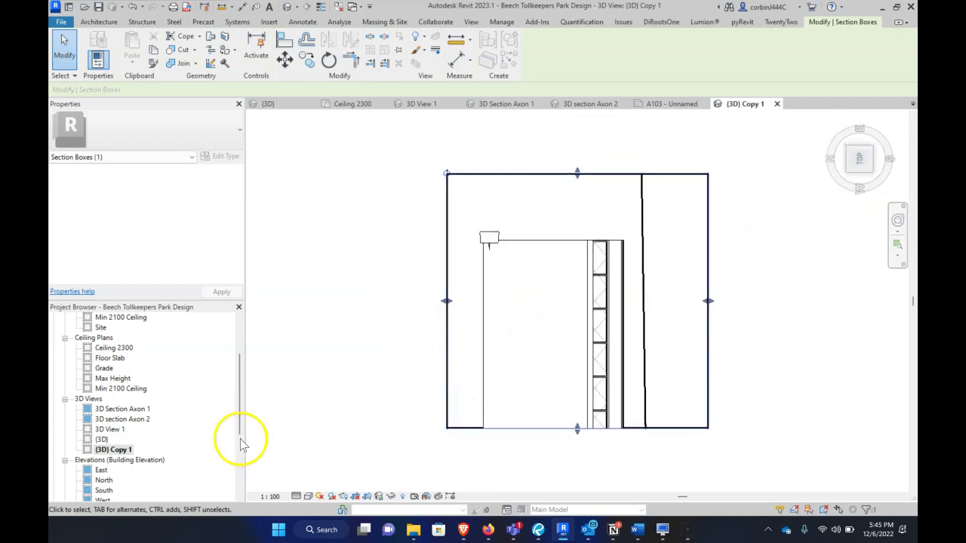
click(106, 450)
Rename the copied 3D view to '3D Cut away 1'.
right_click(107, 451)
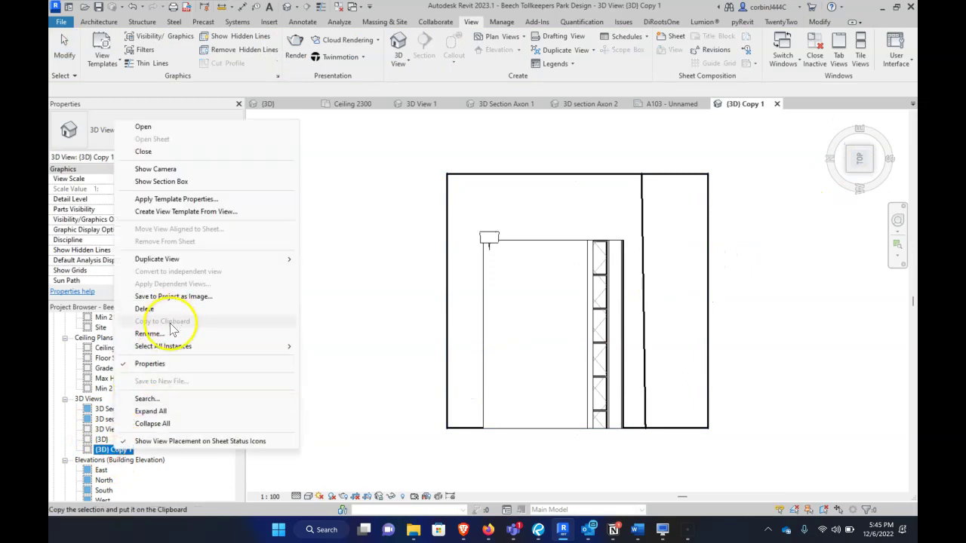
click(148, 333)
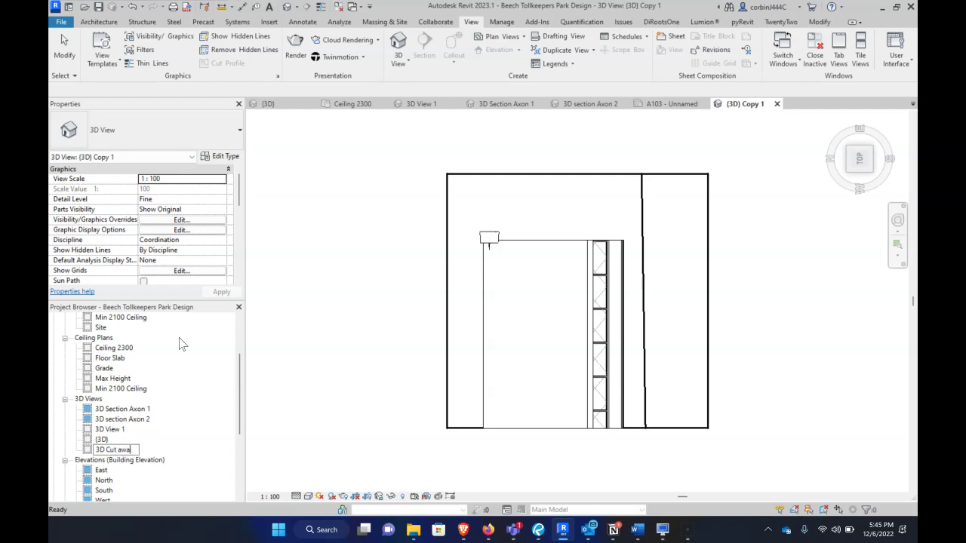
key(Return)
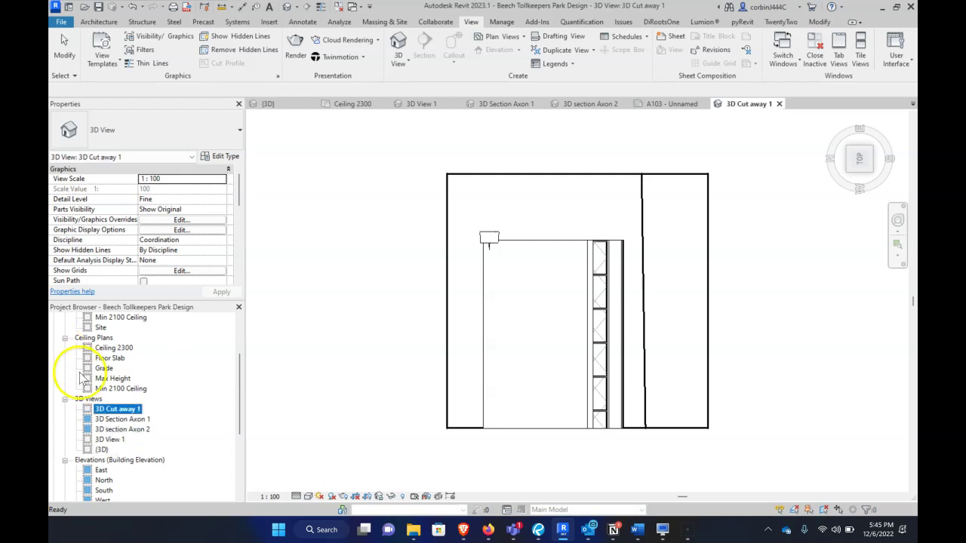
Duplicate 3D Cut away 1 with detailing as '3D Cut away 2', then open 3D Cut away 1.
right_click(107, 408)
mouse_move(149, 221)
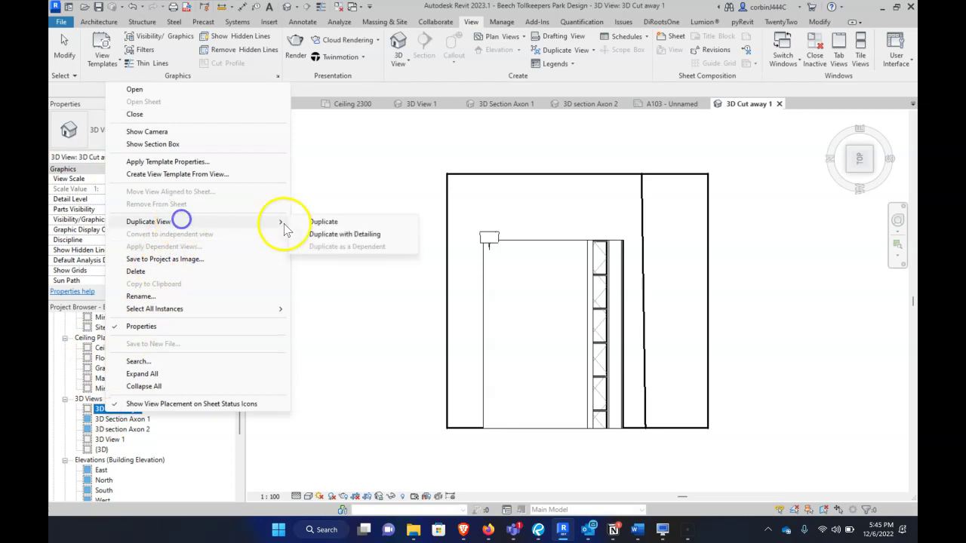
click(340, 236)
right_click(143, 419)
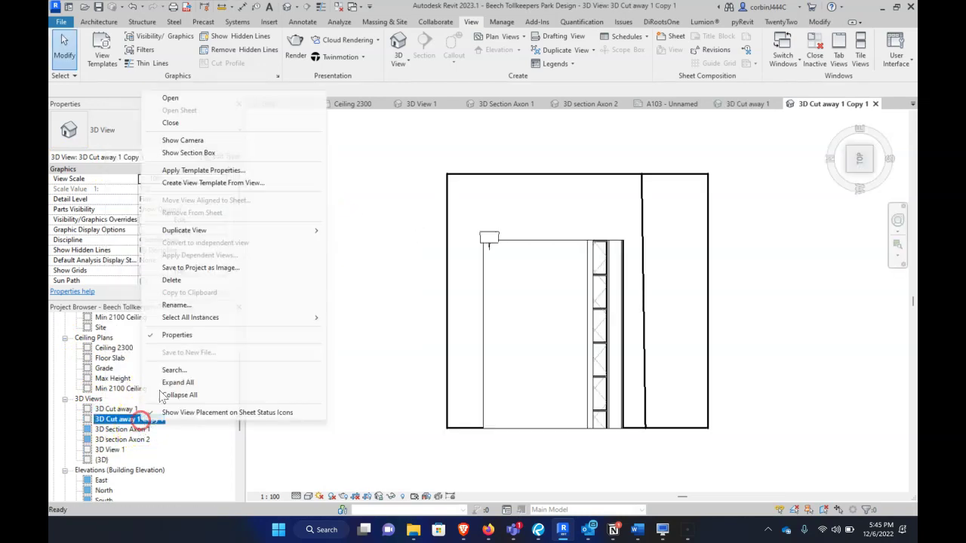
click(189, 303)
text(3D Cut away 2)
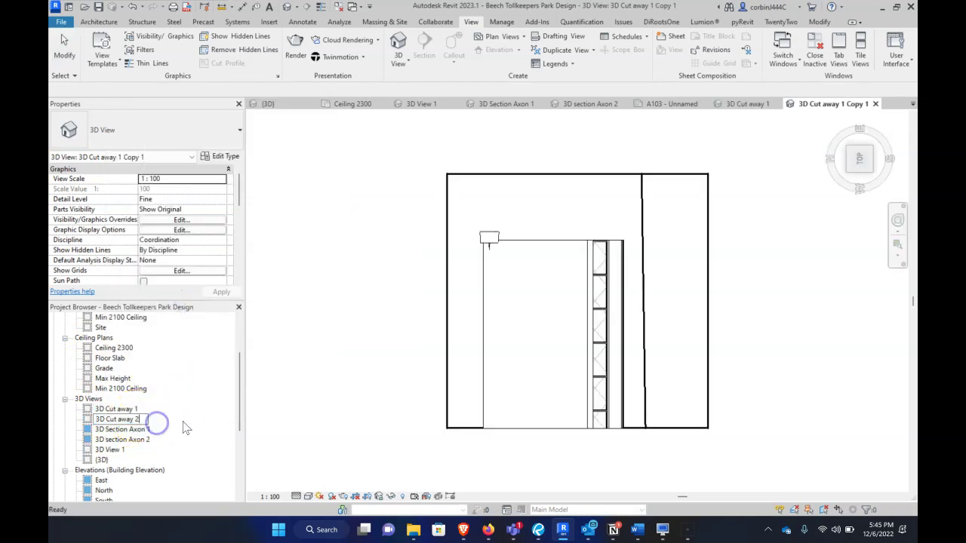
click(242, 394)
double_click(123, 409)
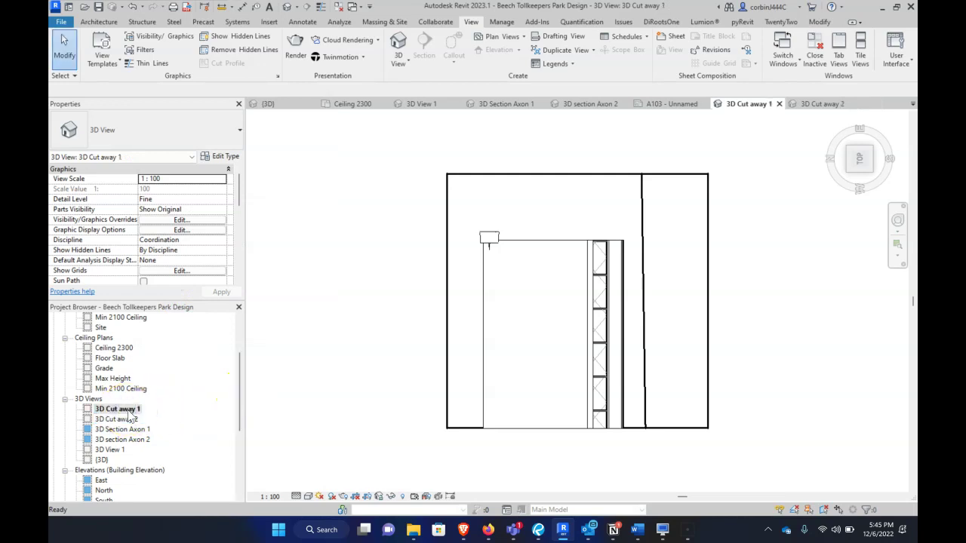
In 3D Cut away 2, move the section box down and narrow its right side.
double_click(130, 420)
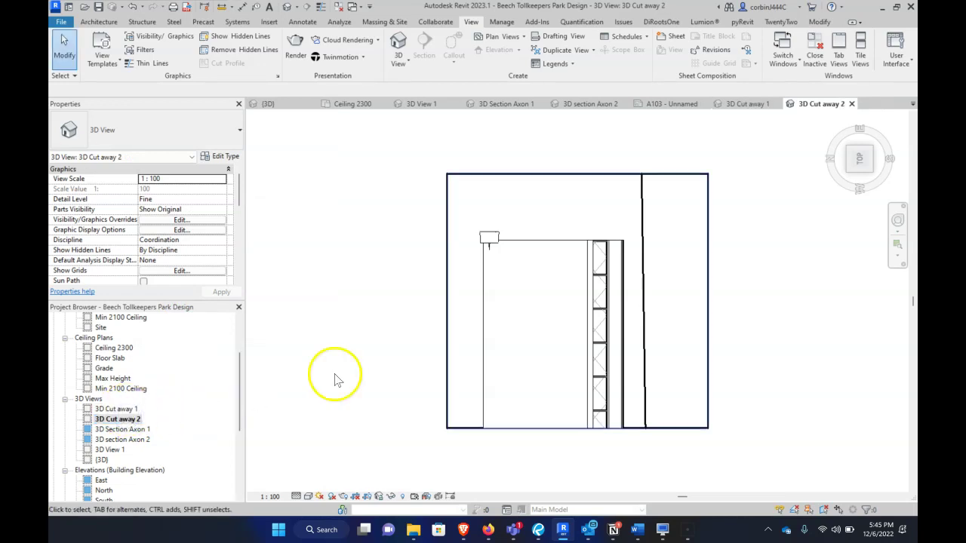
click(497, 174)
click(284, 59)
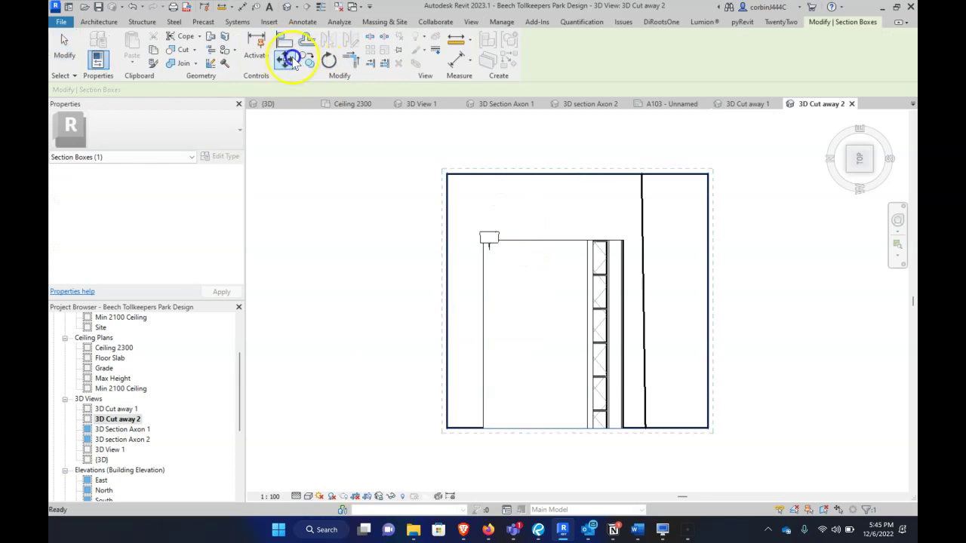
click(494, 177)
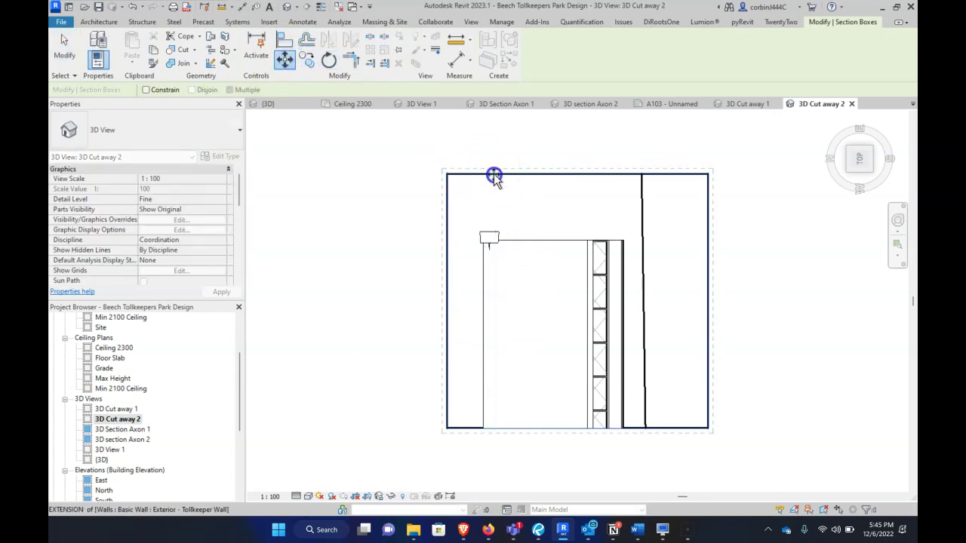
click(496, 428)
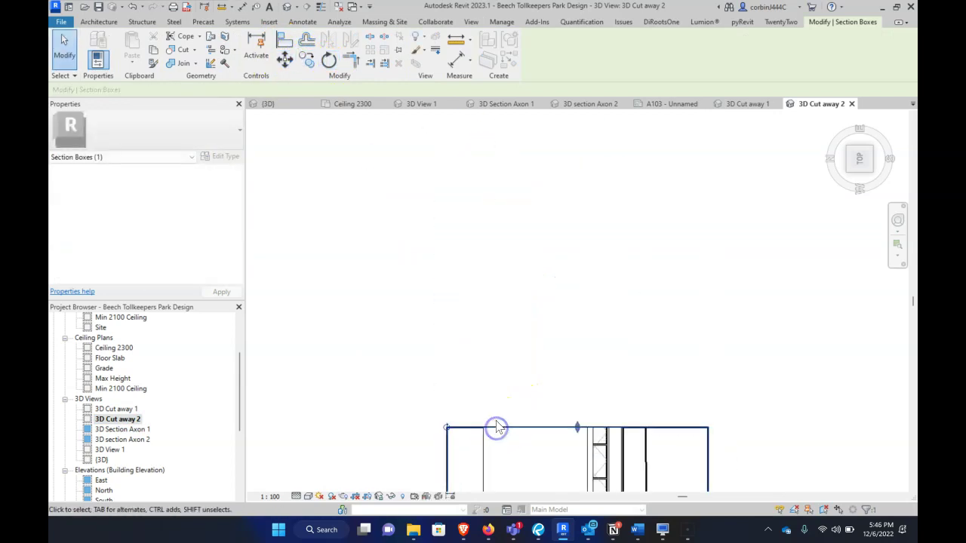
scroll(543, 392, down, 2)
drag(601, 450, 541, 459)
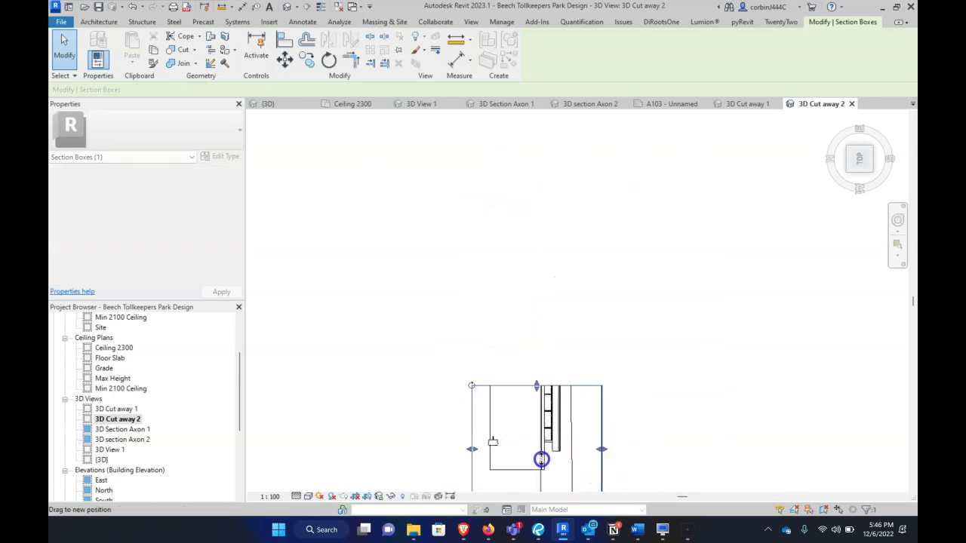
click(668, 394)
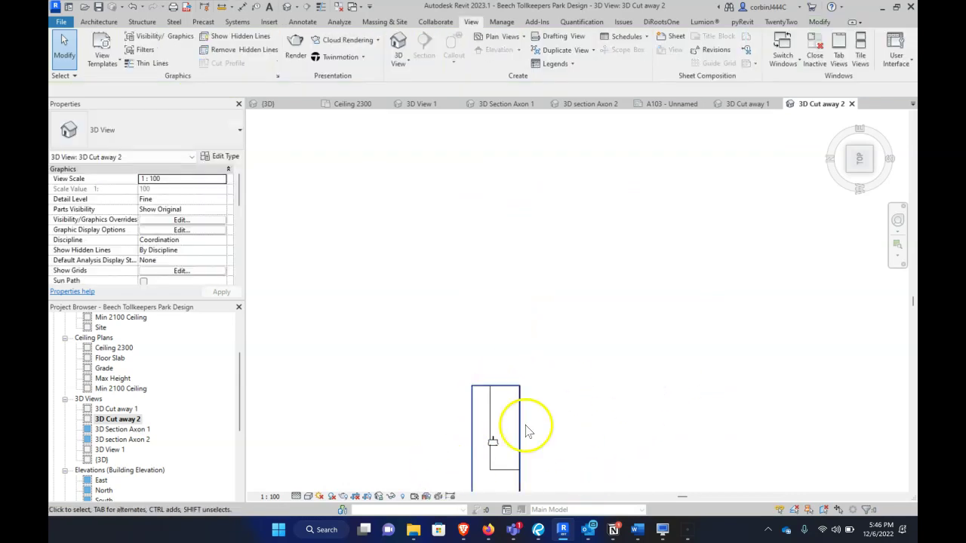
Restore the saved 3D orientation in both 3D Cut away 2 and 3D Cut away 1.
click(390, 496)
click(422, 523)
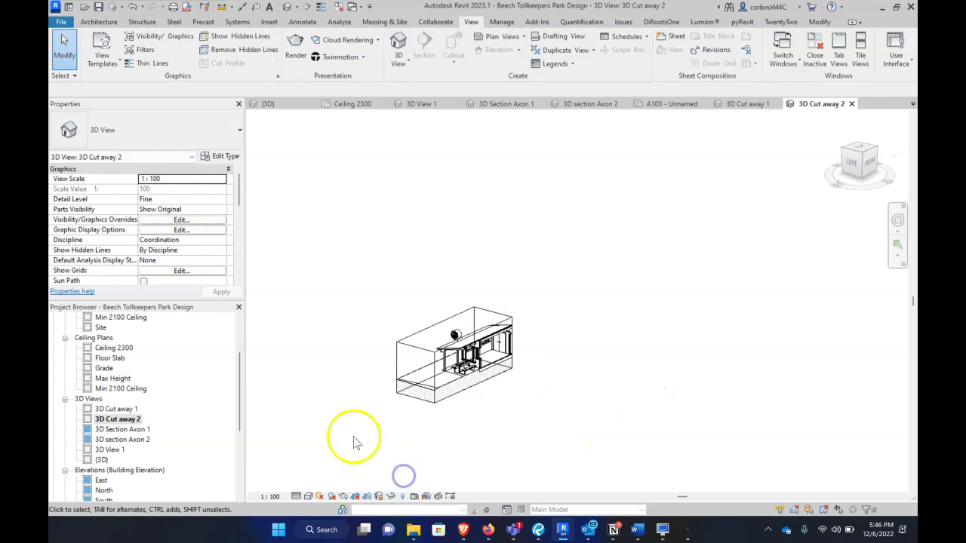
double_click(117, 409)
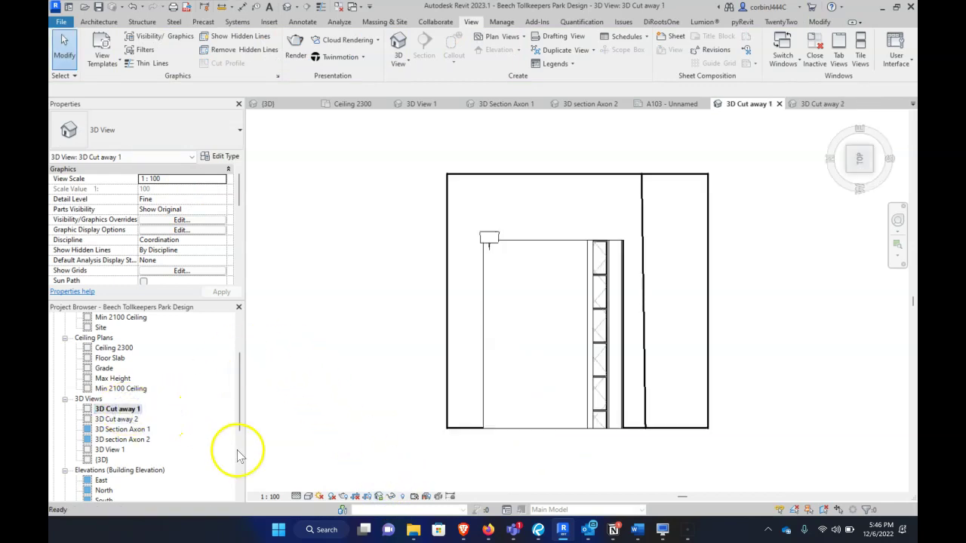
click(391, 496)
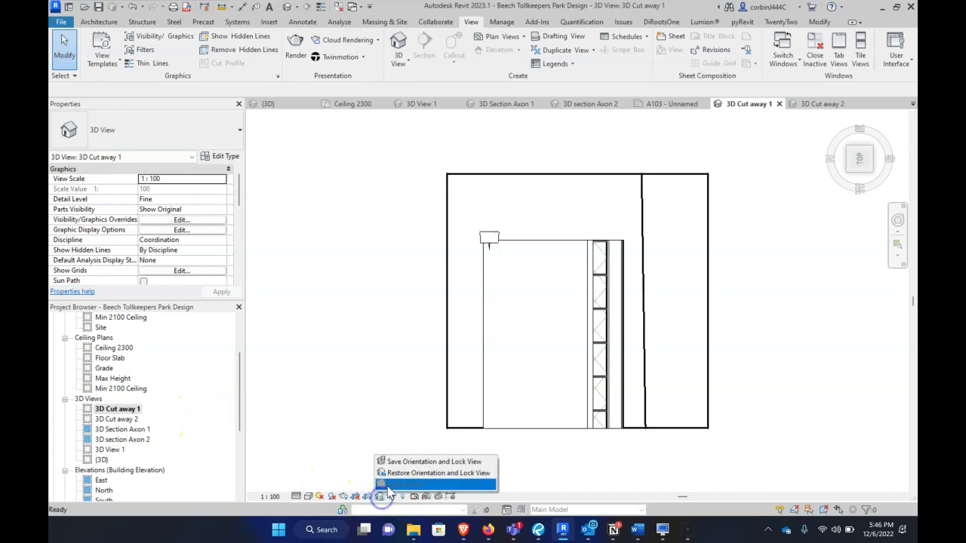
click(394, 474)
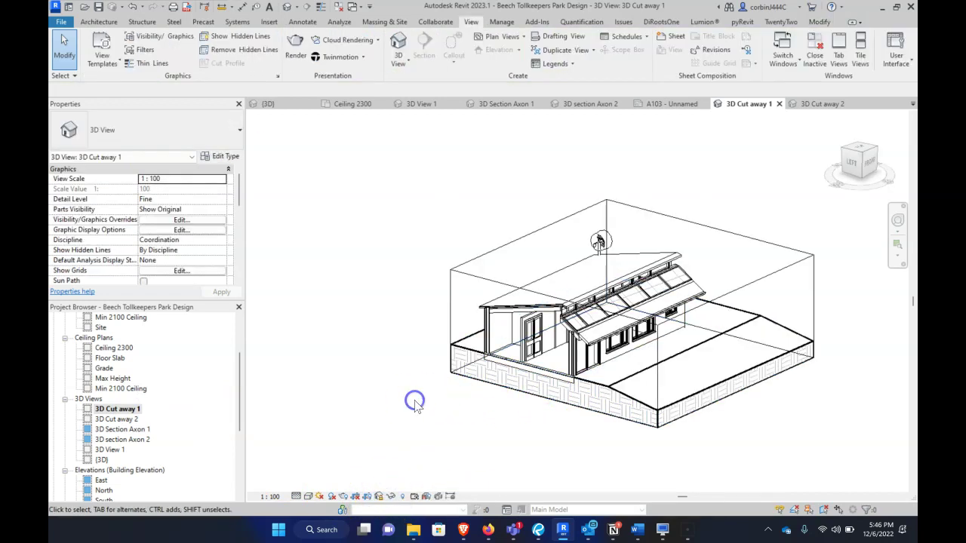
Set the View Template to '3D Section' for 3D Cut away 1, then 3D Cut away 2.
scroll(179, 243, down, 5)
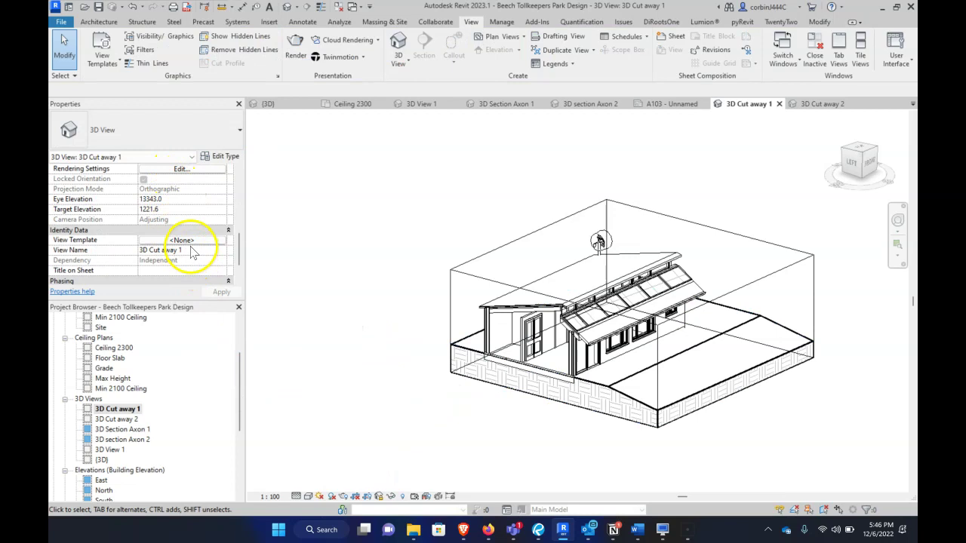
click(191, 242)
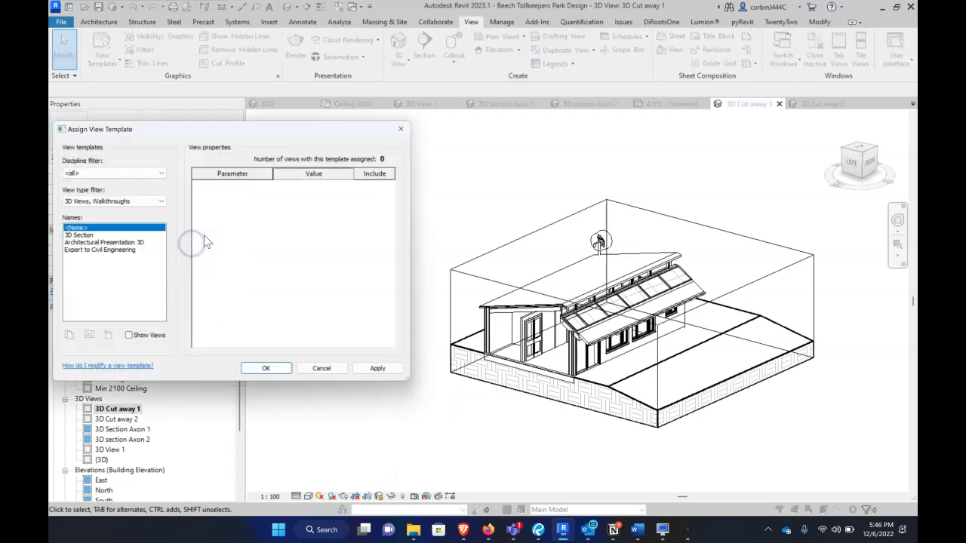
click(120, 237)
click(267, 369)
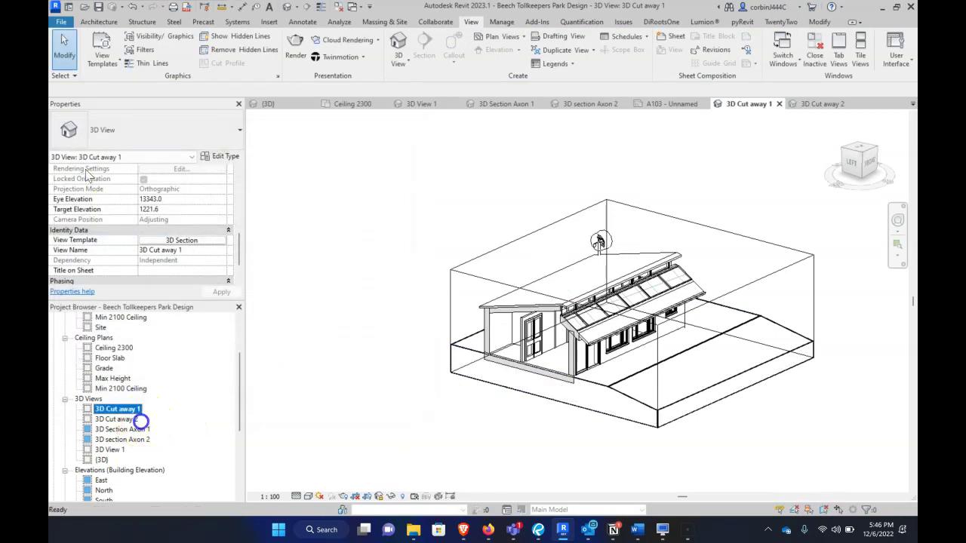
double_click(117, 418)
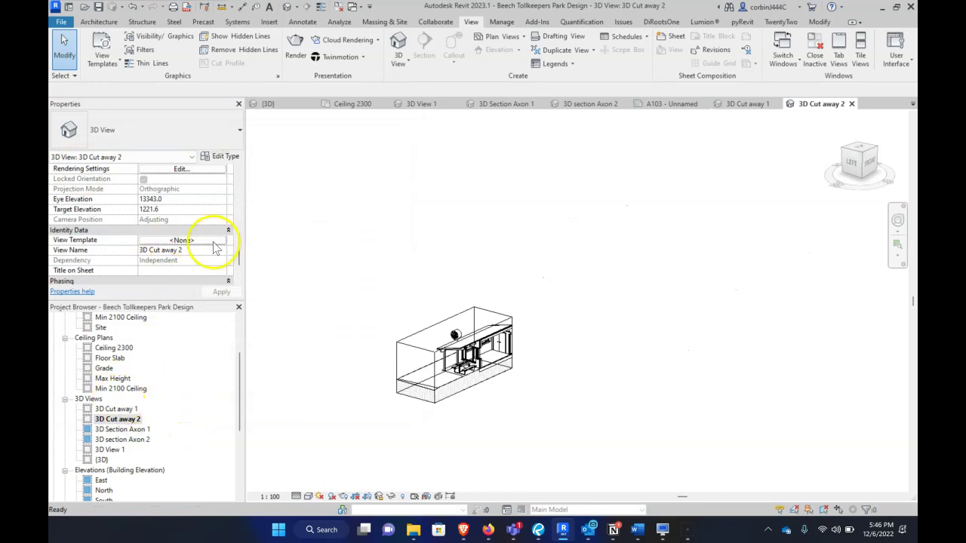
click(208, 241)
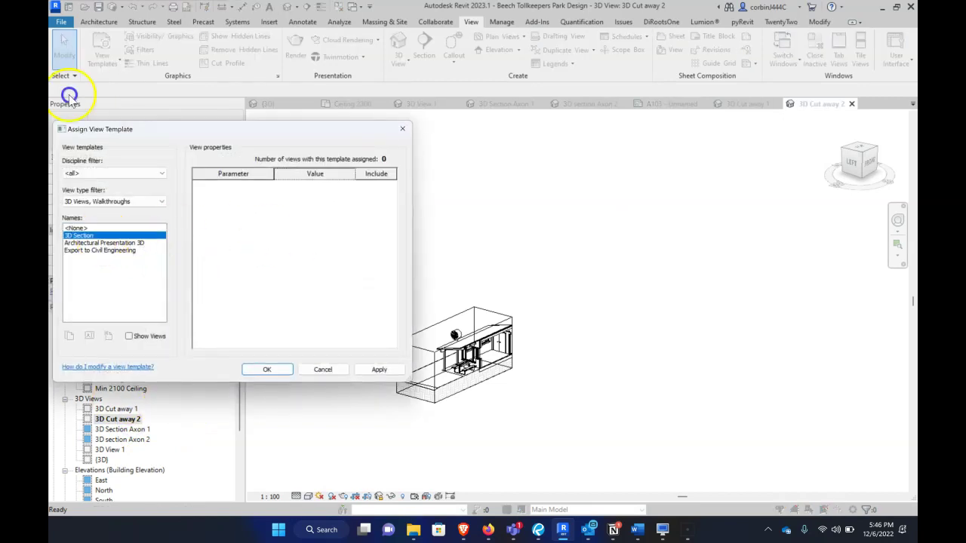
double_click(87, 235)
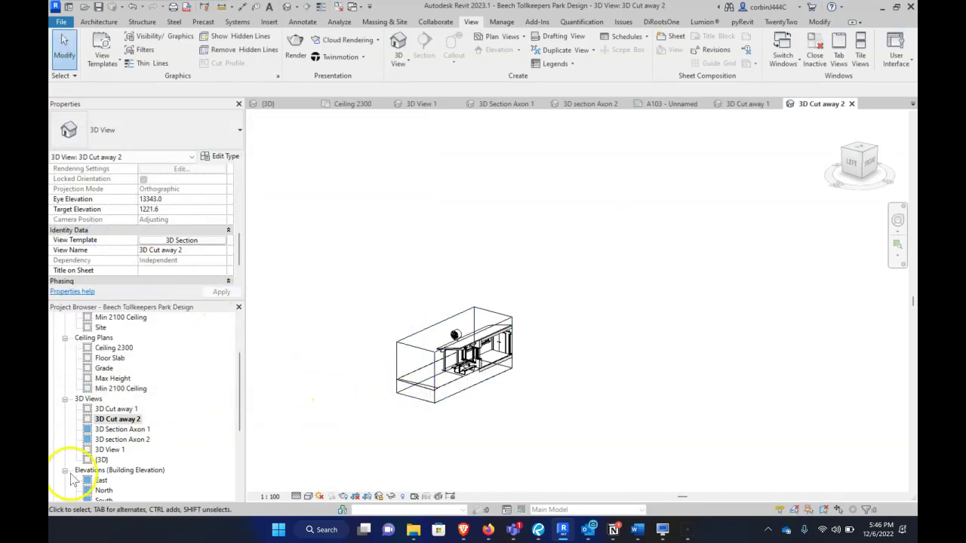
scroll(113, 427, down, 1)
Create new sheet A104 with the A1 metric title block.
scroll(109, 437, down, 4)
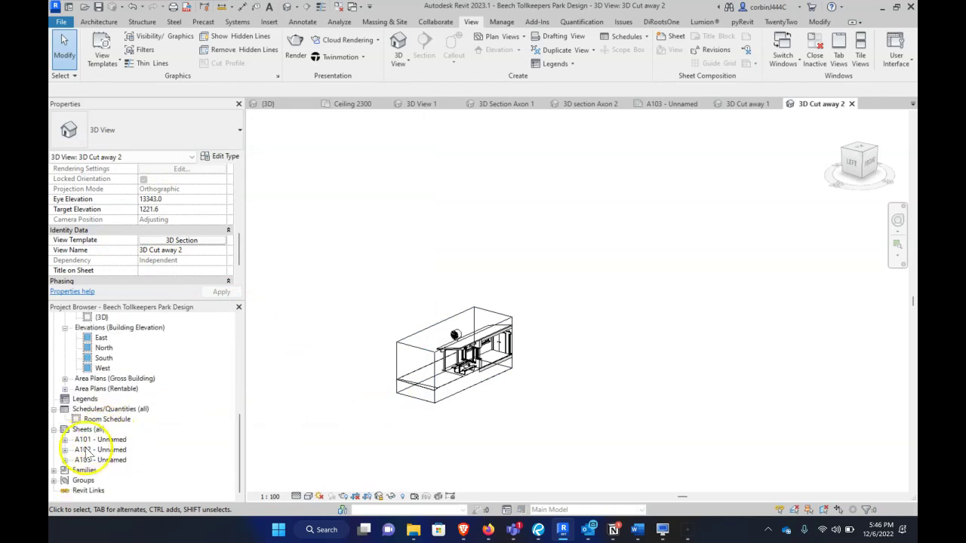
right_click(86, 428)
click(156, 321)
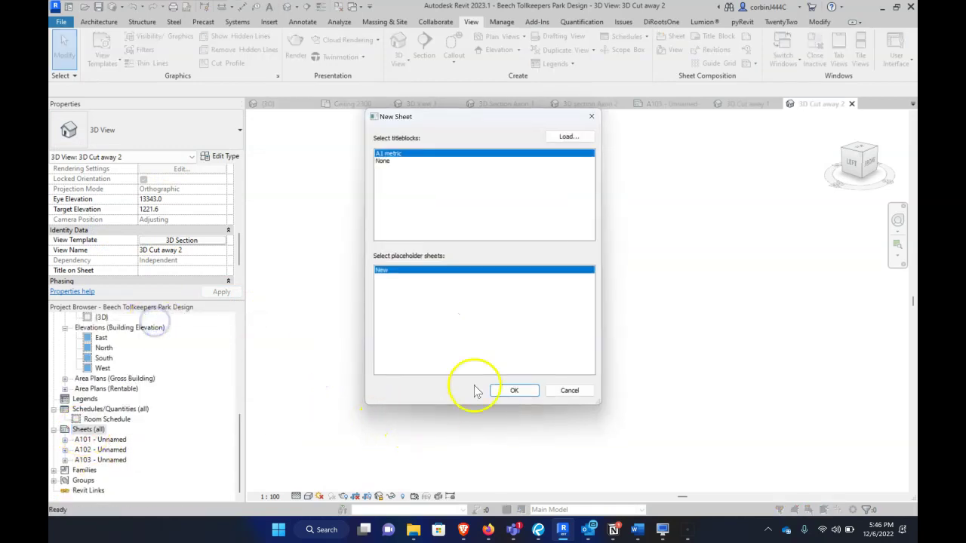
click(514, 390)
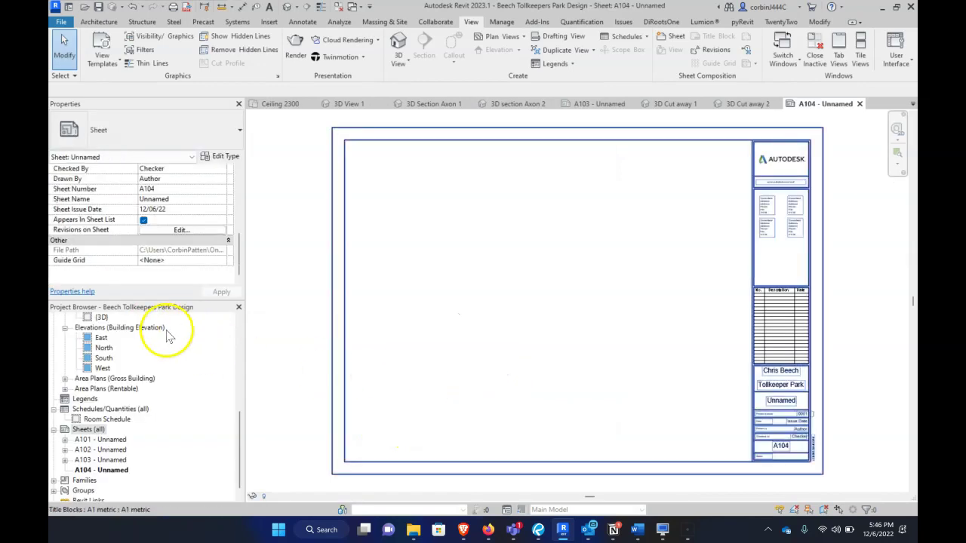
Place 3D Cut away 1 and 3D Cut away 2 on the sheet and overlap them.
scroll(128, 393, up, 2)
scroll(120, 400, up, 2)
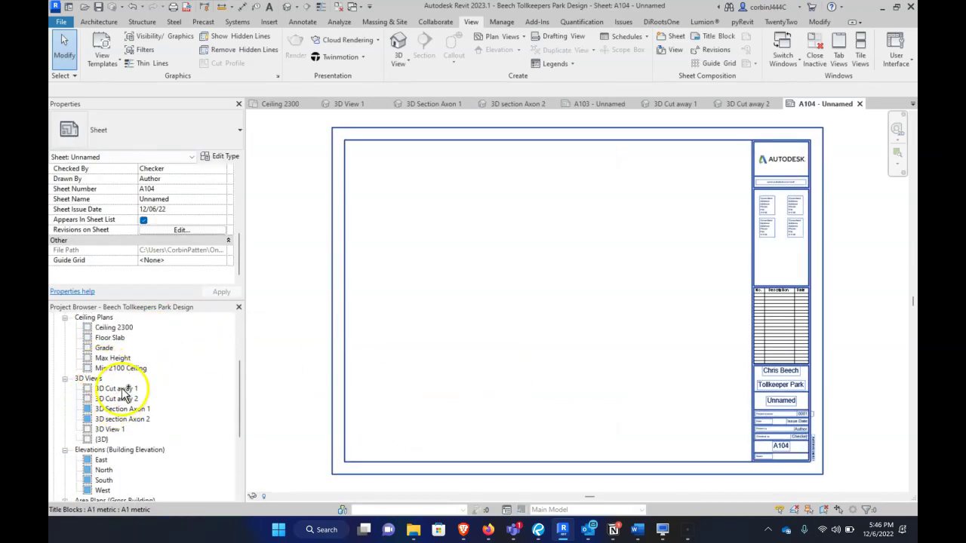
click(123, 390)
click(486, 264)
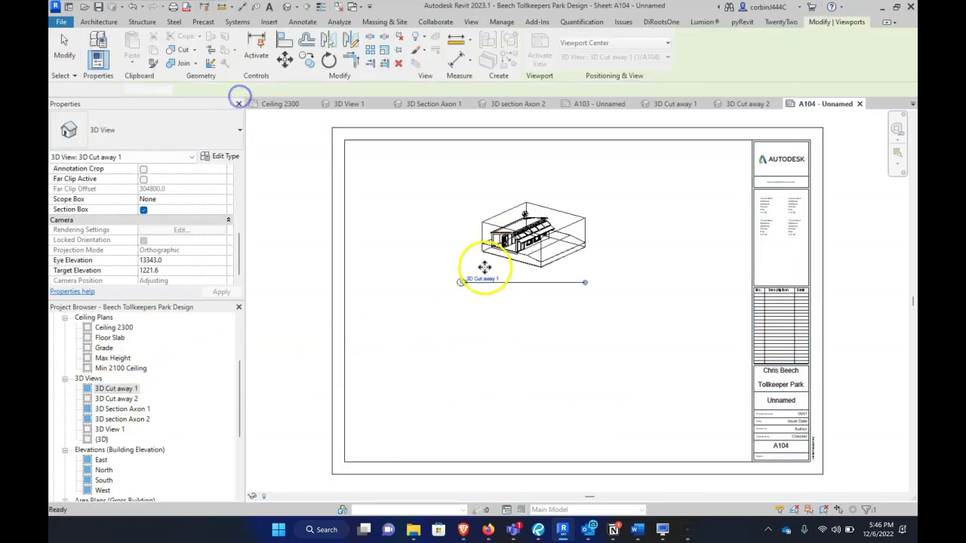
drag(117, 398, 454, 289)
click(453, 289)
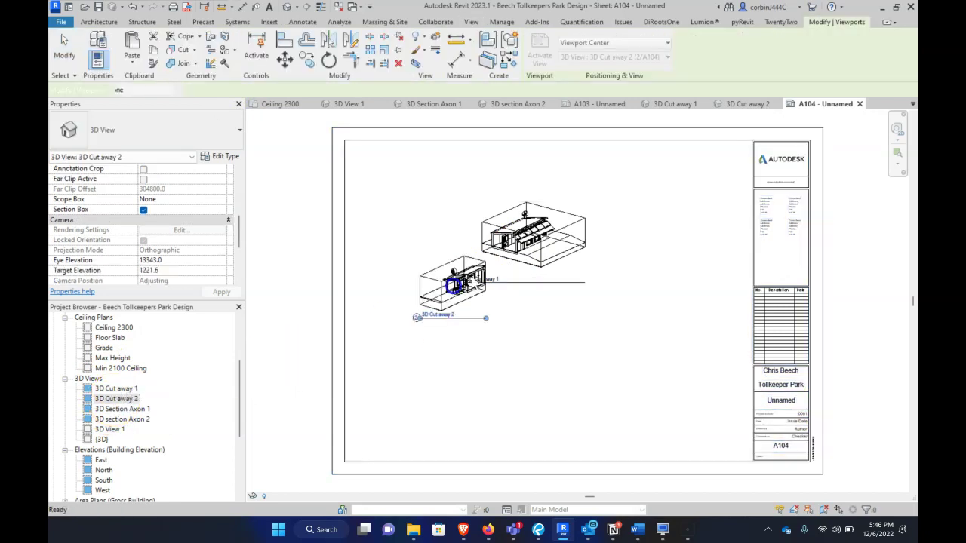
scroll(467, 286, up, 3)
mouse_move(537, 250)
mouse_down()
mouse_move(498, 323)
mouse_move(410, 332)
mouse_up()
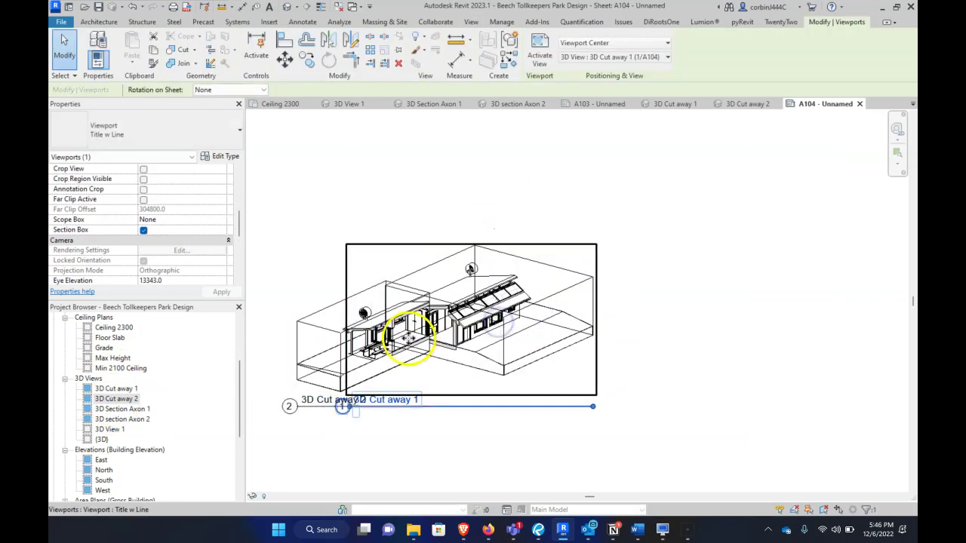
Nudge the selected viewport up twice, left once, up twice so the roof lines align.
scroll(402, 334, up, 3)
scroll(453, 340, up, 2)
scroll(480, 329, up, 2)
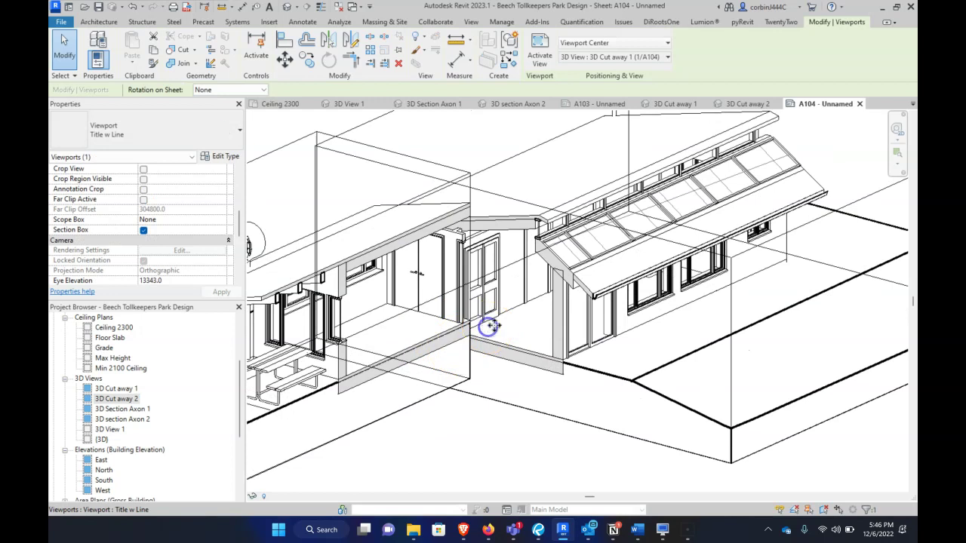
key(Up)
key(Up)
key(Up)
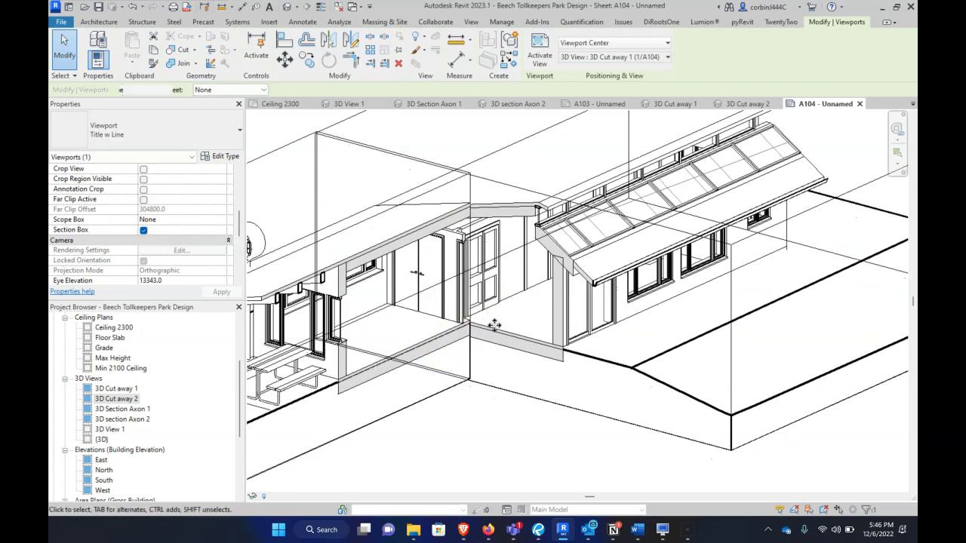
key(Up)
key(Up)
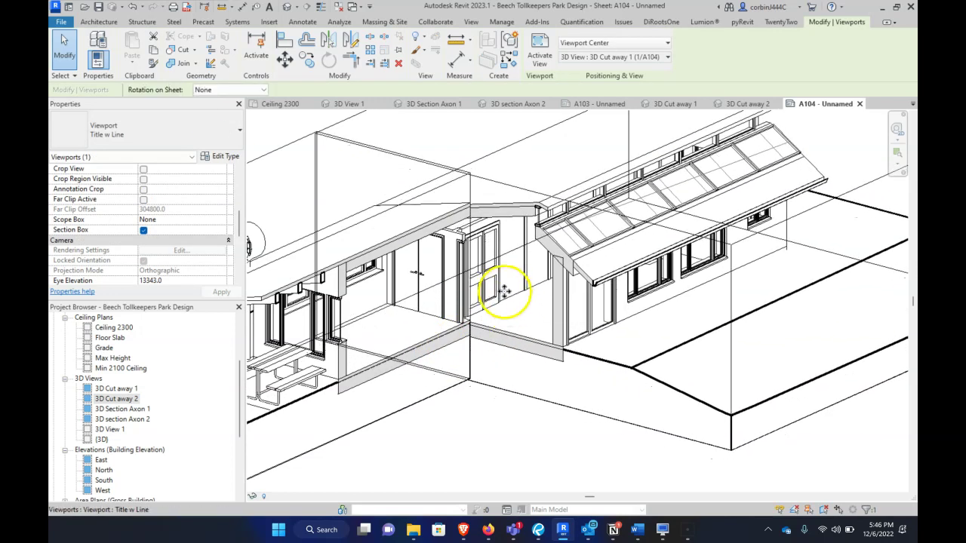
scroll(376, 202, up, 4)
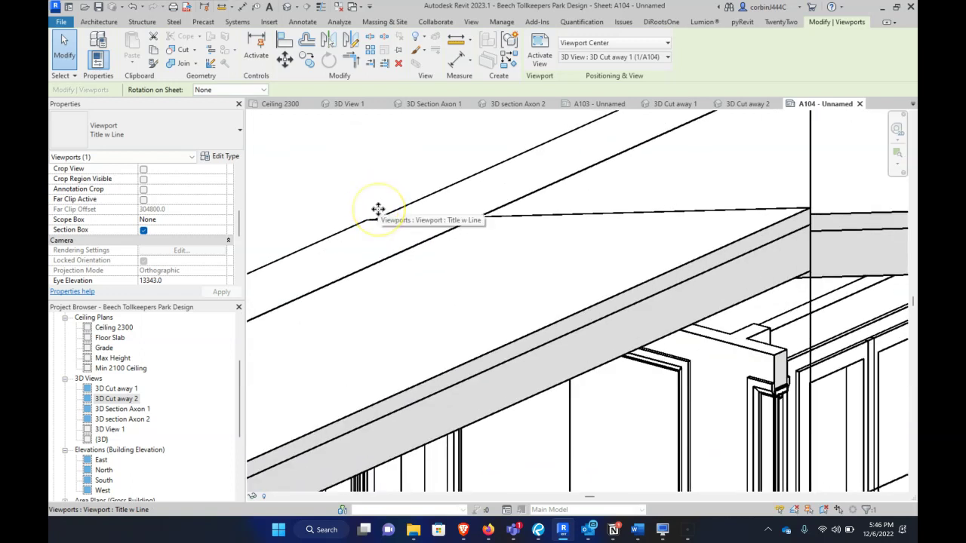
key(Left)
key(Left)
key(Left)
key(Left)
key(Left)
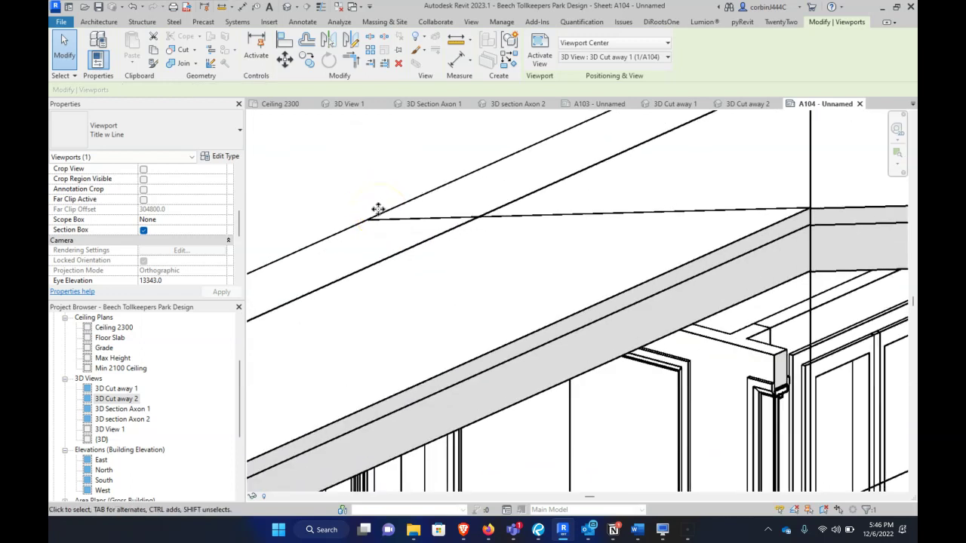
key(Up)
key(Up)
key(Up)
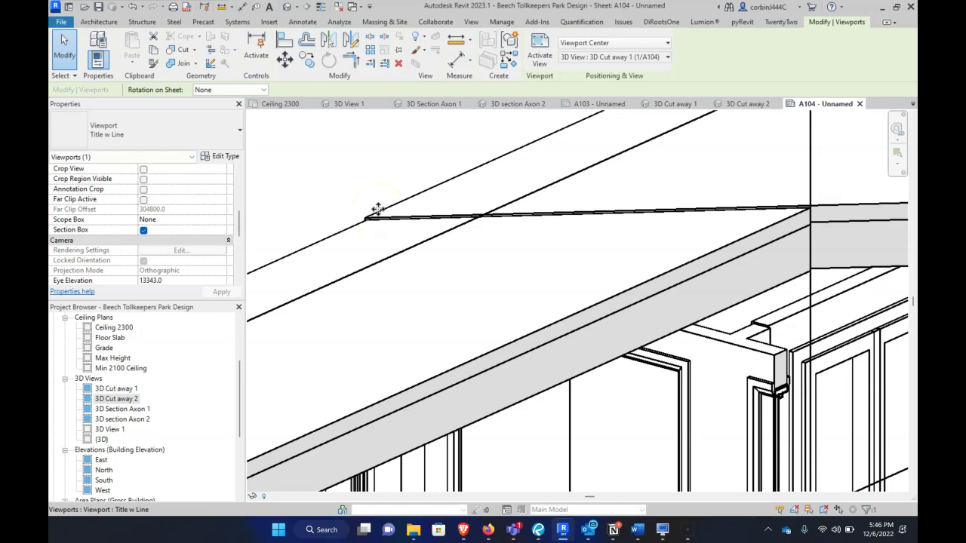
key(Up)
key(Up)
scroll(381, 219, down, 3)
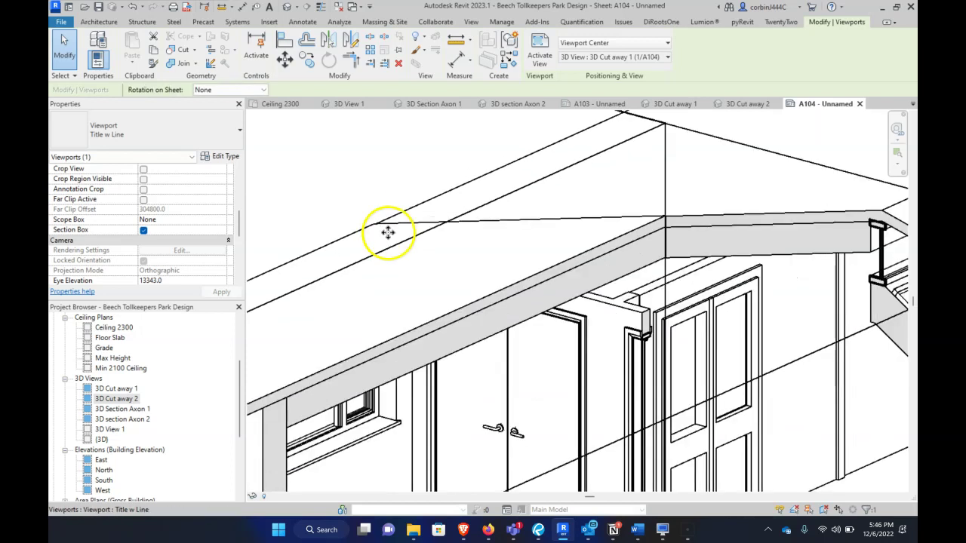
scroll(386, 218, down, 3)
scroll(389, 214, down, 2)
key(Escape)
scroll(599, 351, down, 3)
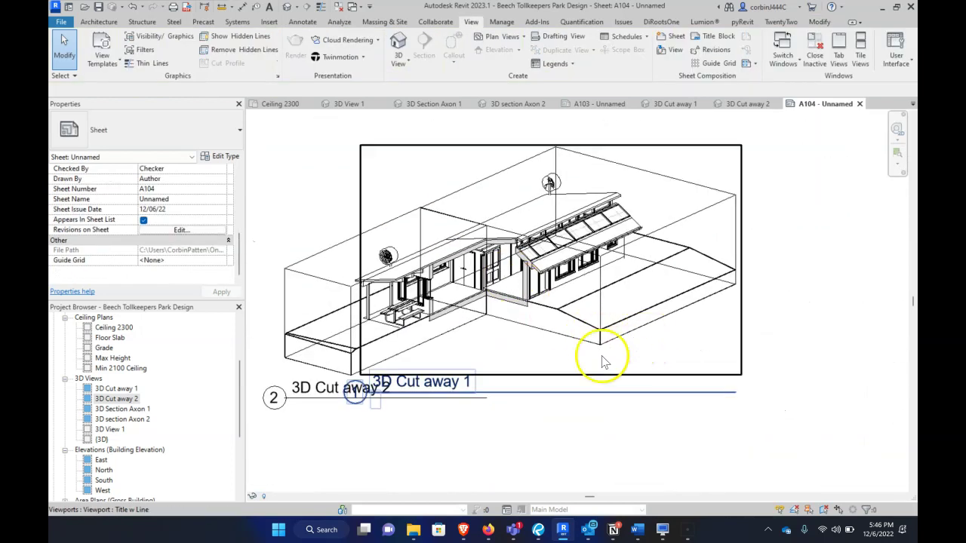
scroll(586, 388, down, 3)
Change both cutaway viewports to the 'Viewport: No Title' type.
click(473, 238)
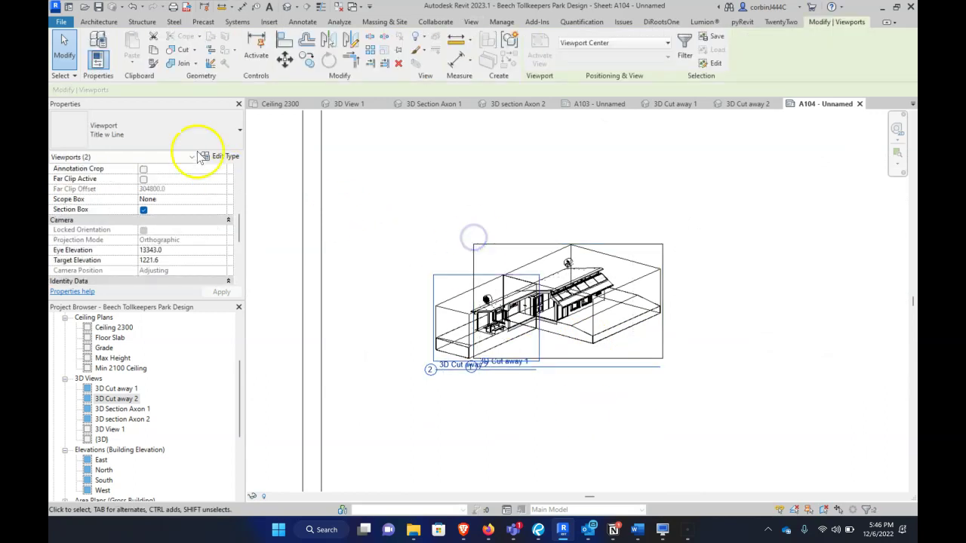
click(144, 130)
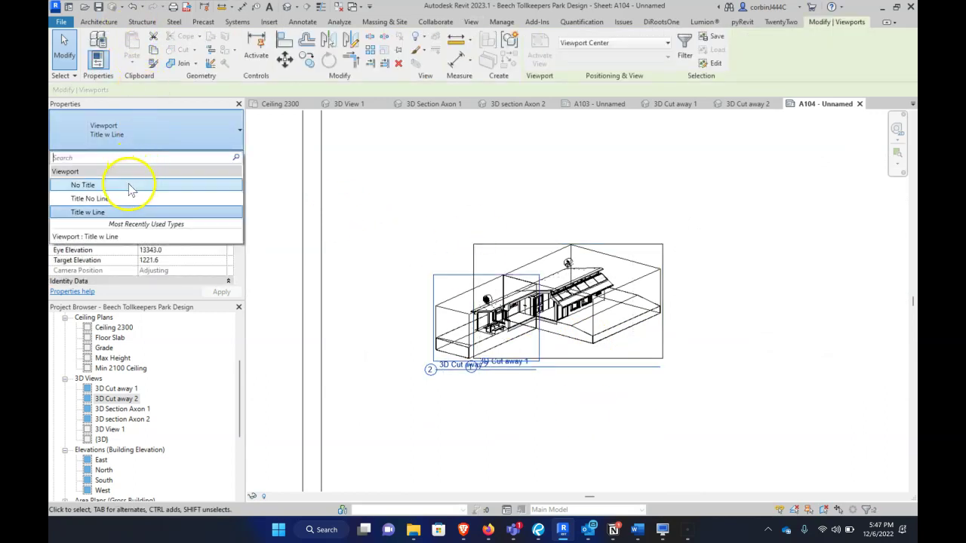
click(129, 185)
click(509, 388)
scroll(562, 347, up, 3)
scroll(453, 305, up, 3)
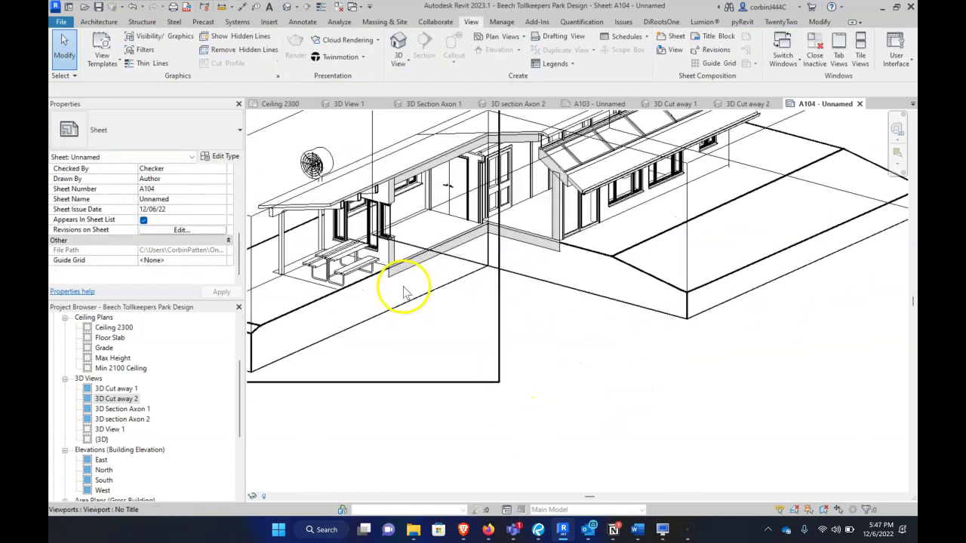
scroll(532, 381, down, 3)
scroll(528, 392, down, 2)
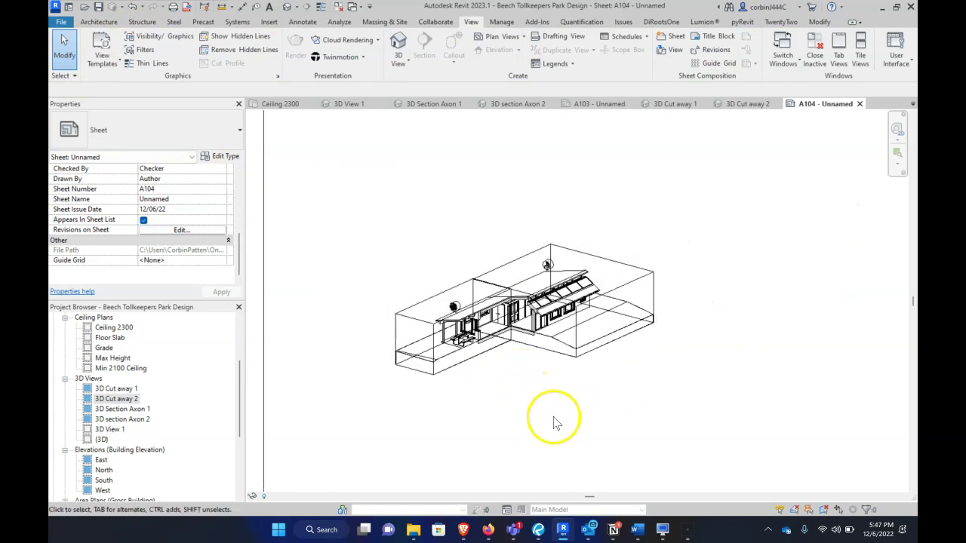
Window-select both cutaway viewports and pick a larger view scale for them.
drag(558, 430, 404, 231)
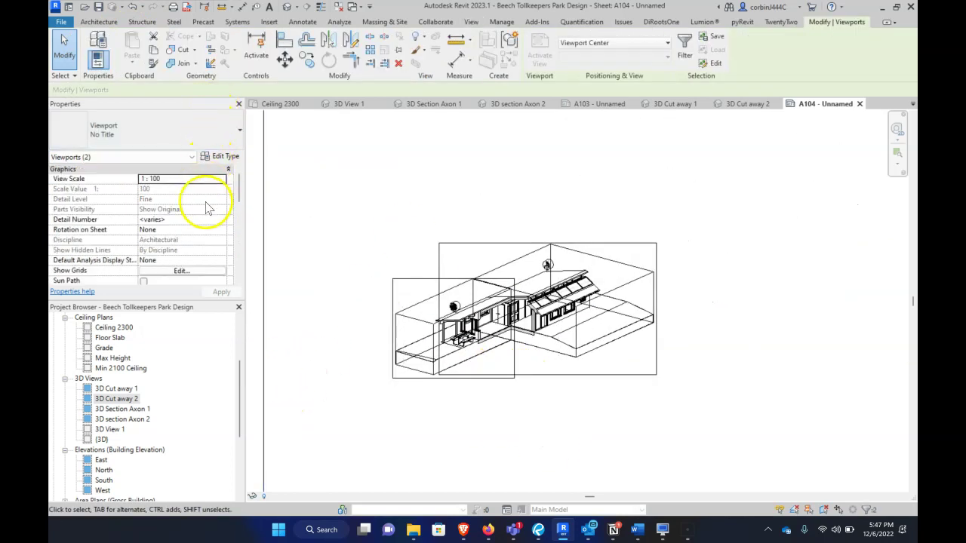
click(221, 179)
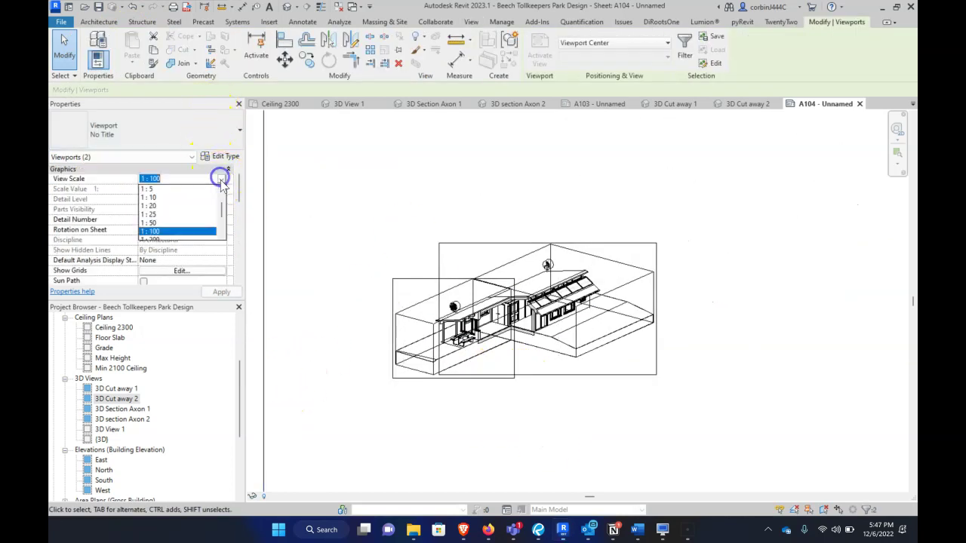
click(183, 205)
click(474, 320)
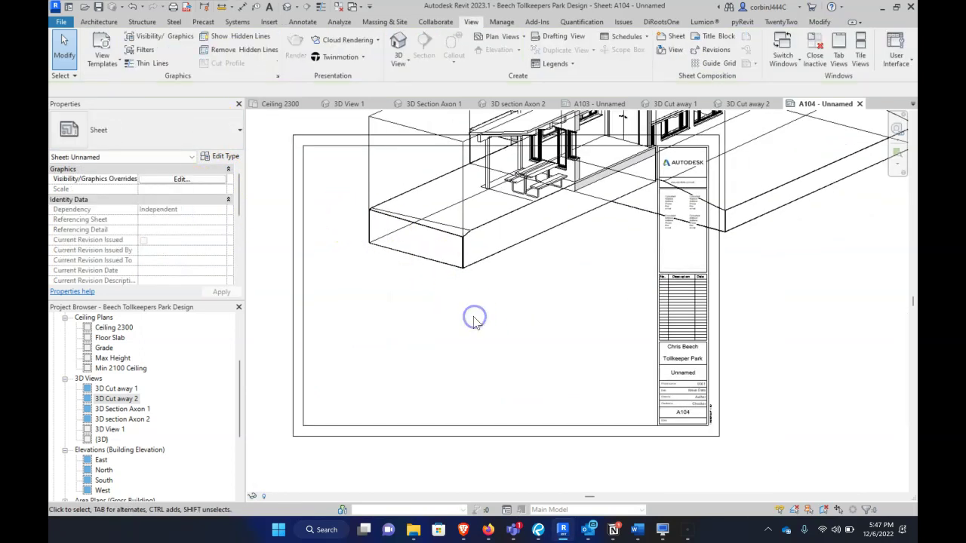
scroll(556, 168, down, 3)
scroll(500, 221, up, 3)
scroll(609, 215, down, 1)
scroll(540, 288, down, 1)
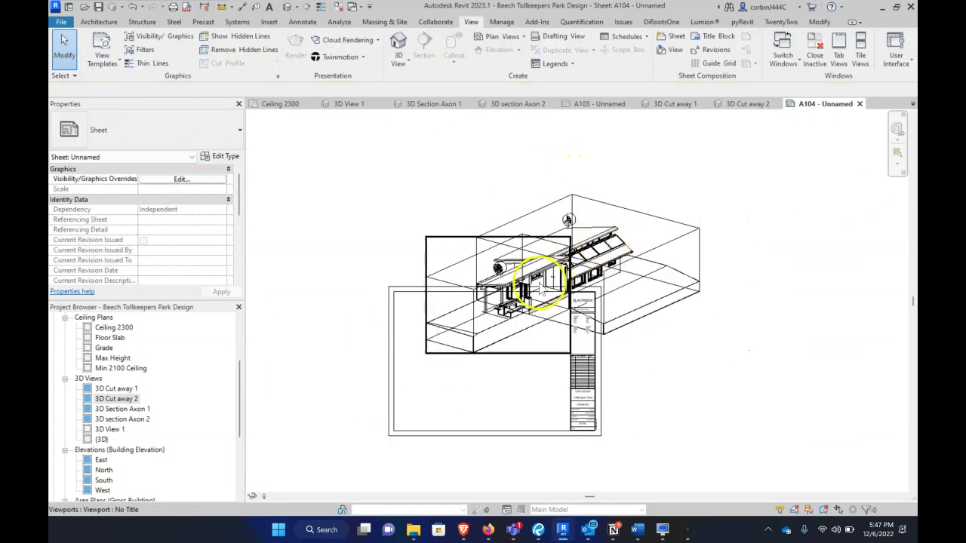
Set both viewports to 1:25 and drag them down-left into the title block.
click(560, 213)
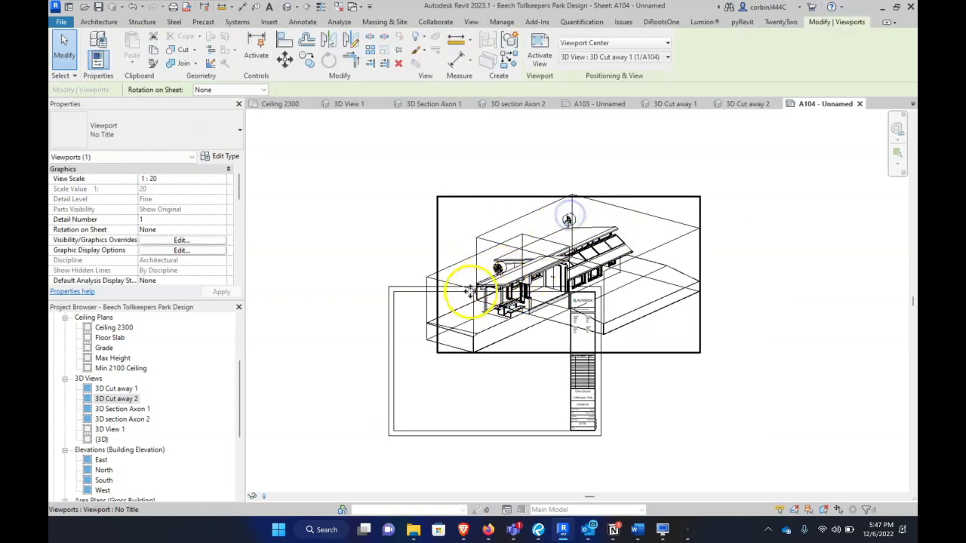
ctrl+click(432, 299)
click(222, 180)
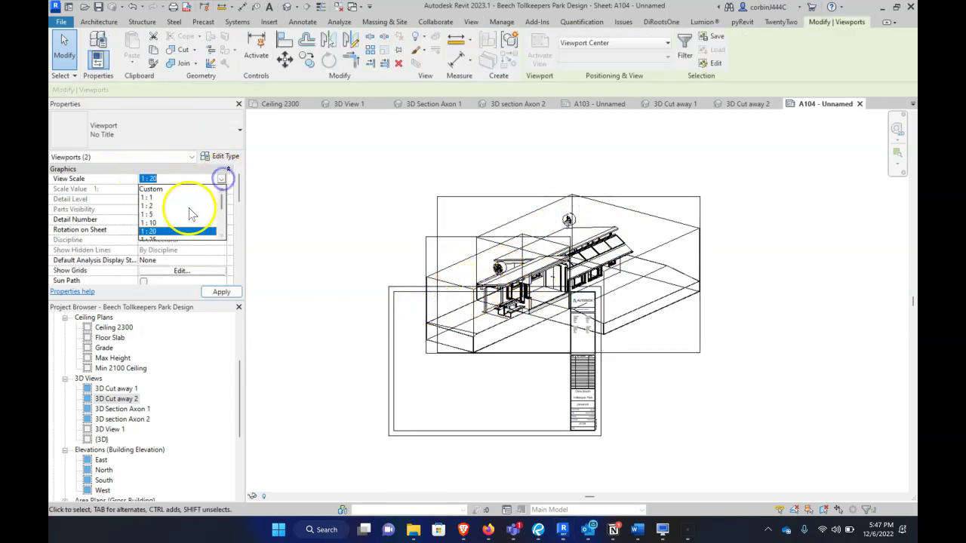
click(166, 188)
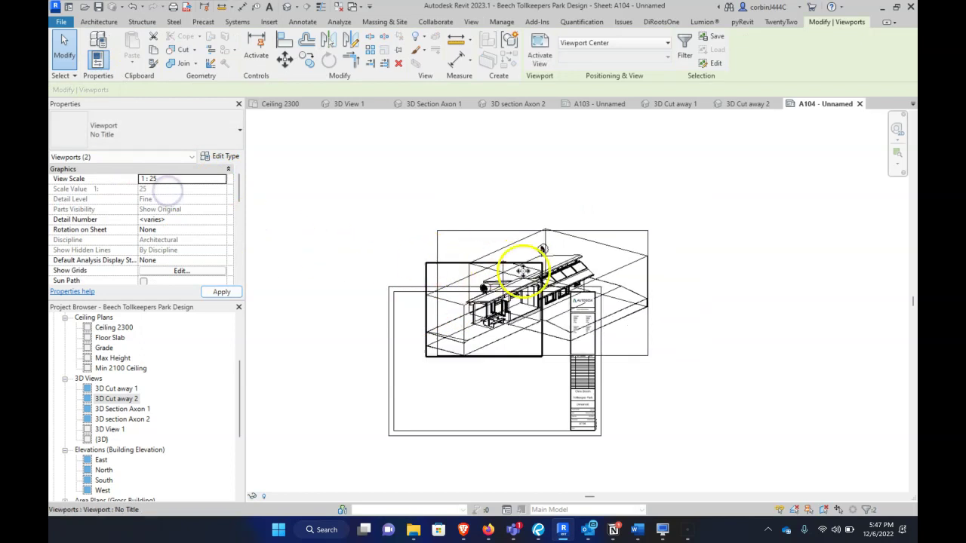
mouse_move(537, 207)
mouse_down()
mouse_move(459, 267)
mouse_move(462, 323)
mouse_move(463, 313)
mouse_up()
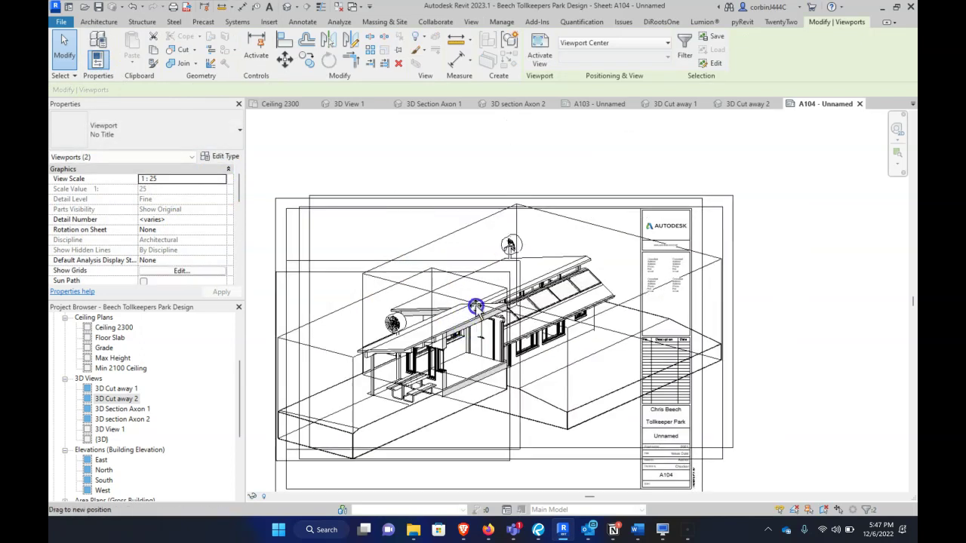
Select the 3D Cut away 2 viewport and drag it slightly left.
scroll(565, 319, down, 2)
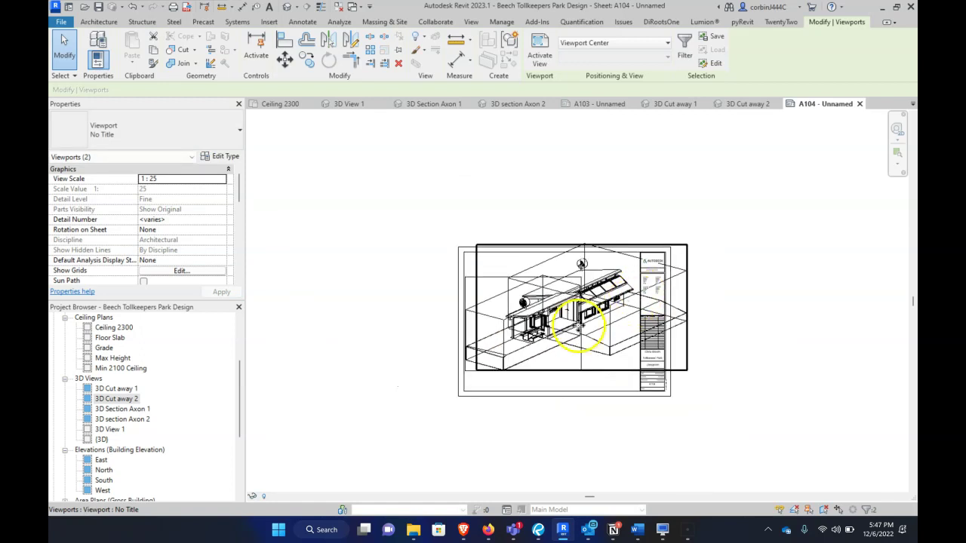
click(517, 322)
scroll(518, 323, up, 5)
click(501, 300)
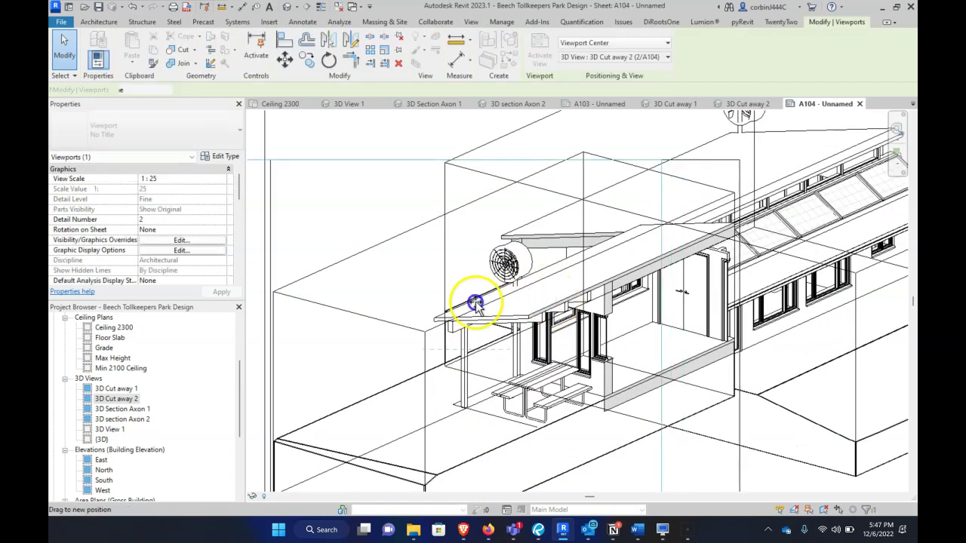
drag(501, 301, 474, 300)
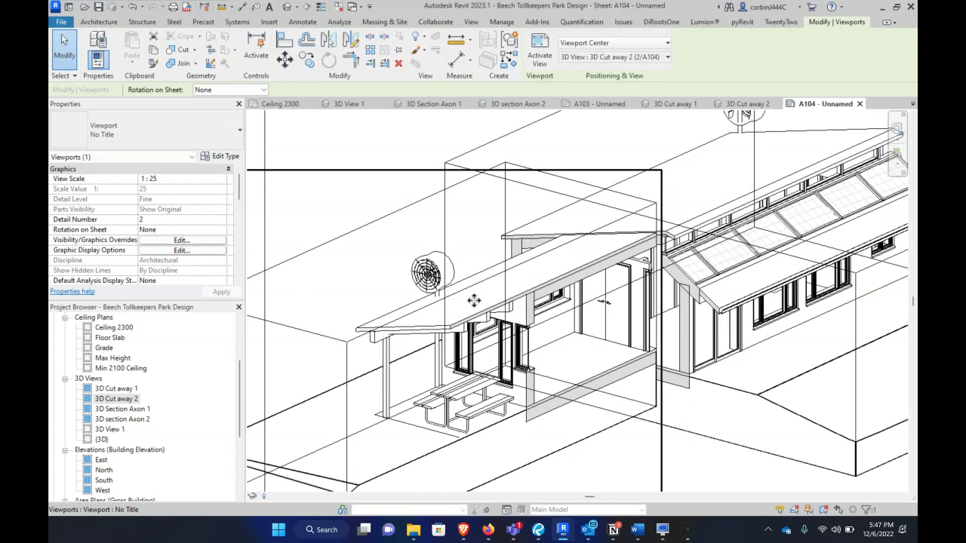
Nudge 3D Cut away 2 with arrow keys until both cutaways align, then fit sheet A104 in view.
key(Left)
key(Up)
key(Left)
key(Left)
key(Left)
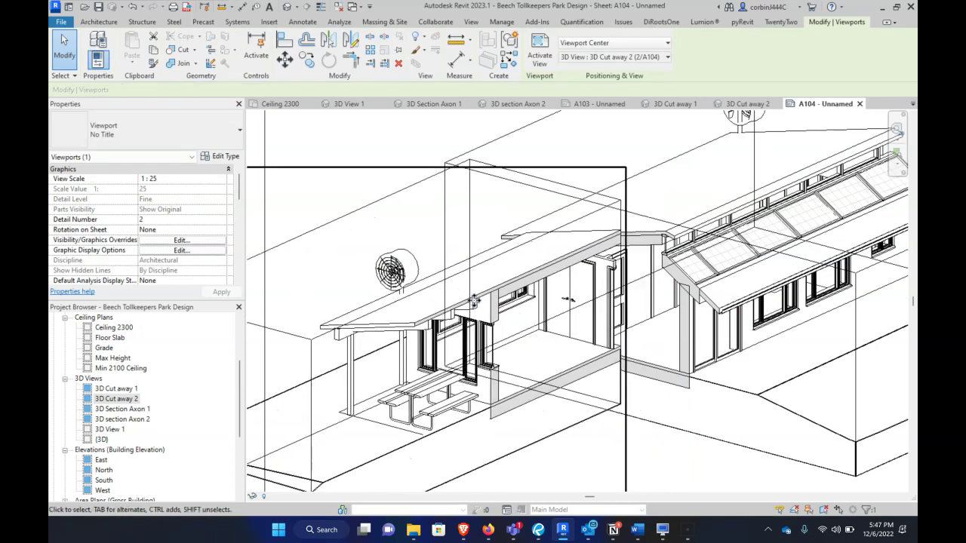
key(Left)
key(Left)
key(Left)
key(Left)
key(Left)
key(Left)
key(Left)
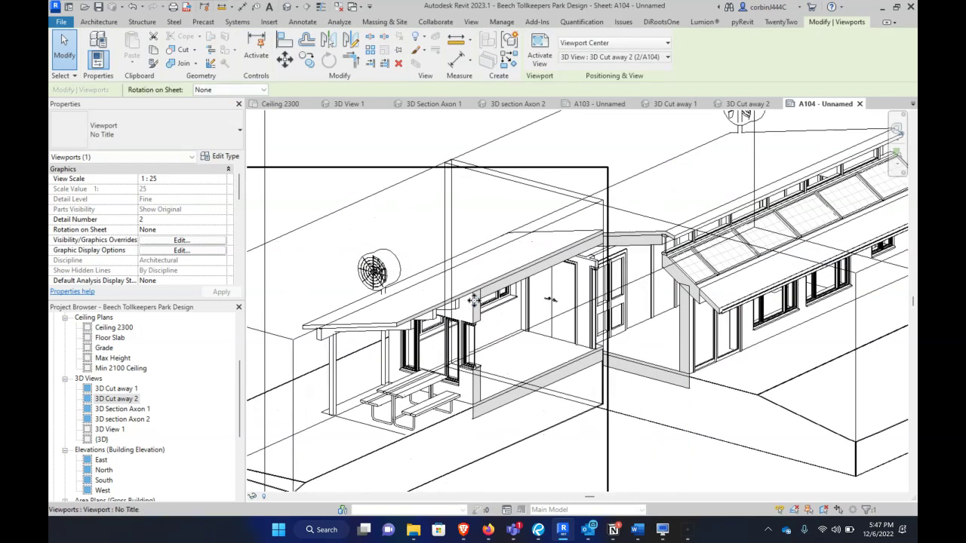
key(Down)
key(Left)
key(Left)
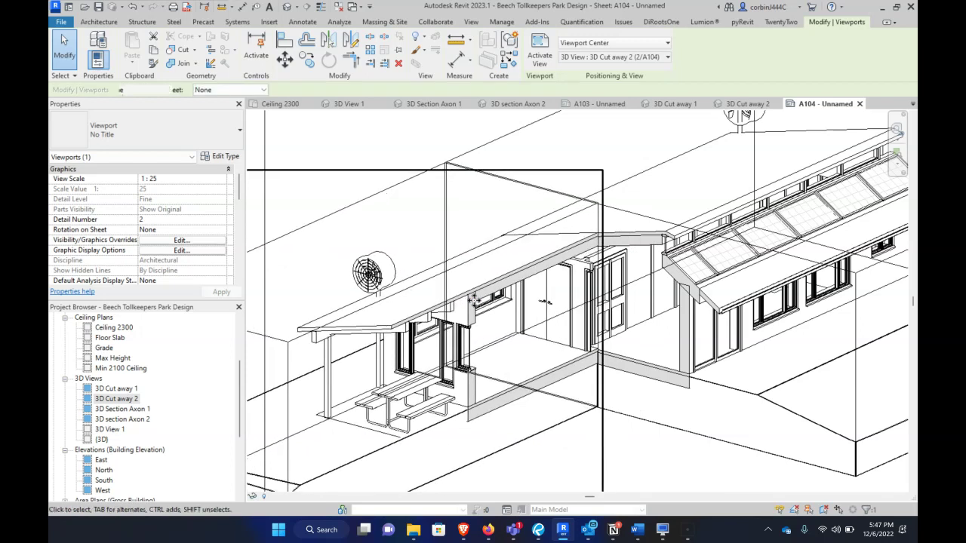
key(Left)
key(Down)
key(Escape)
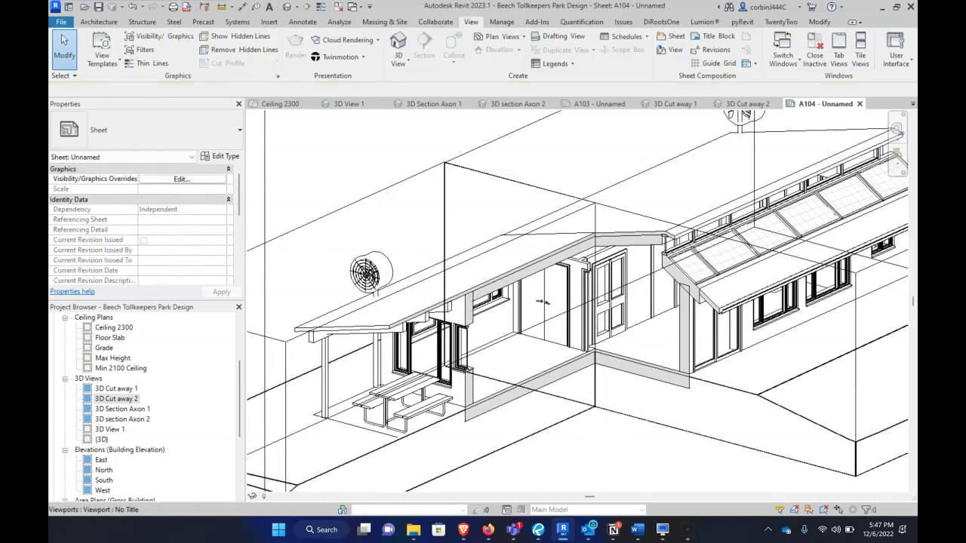
middle_click(489, 158)
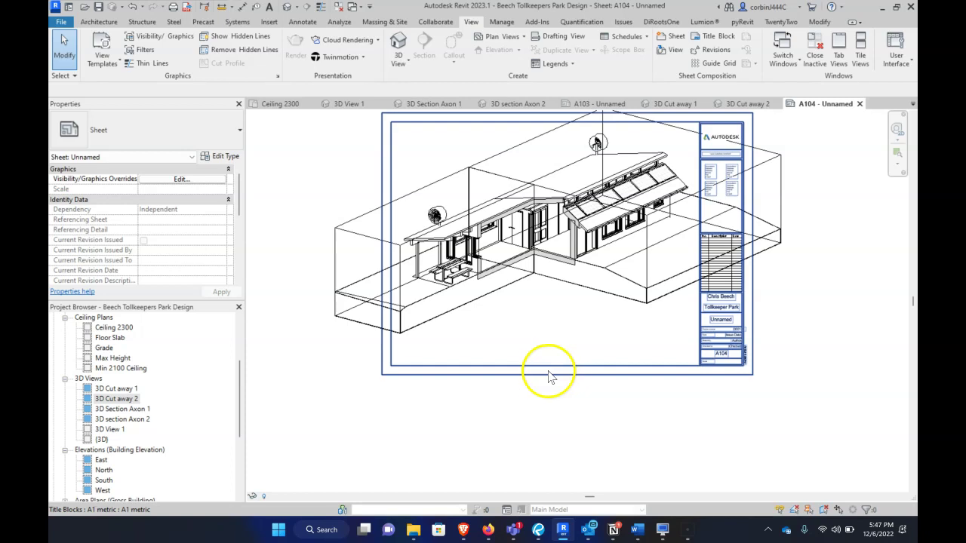